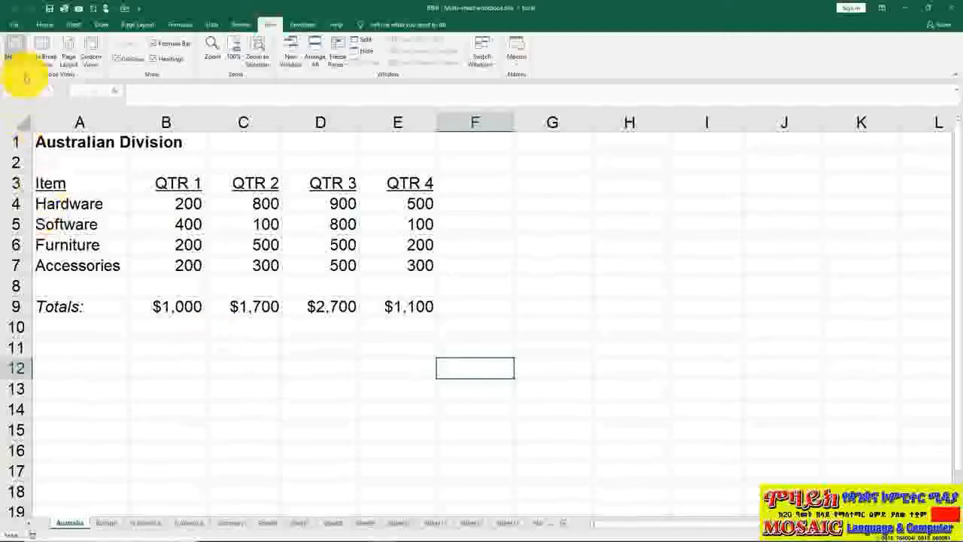
Create a new blank workbook
{"action": "left_click", "coordinate": [13, 25]}
{"action": "left_click", "coordinate": [19, 66]}
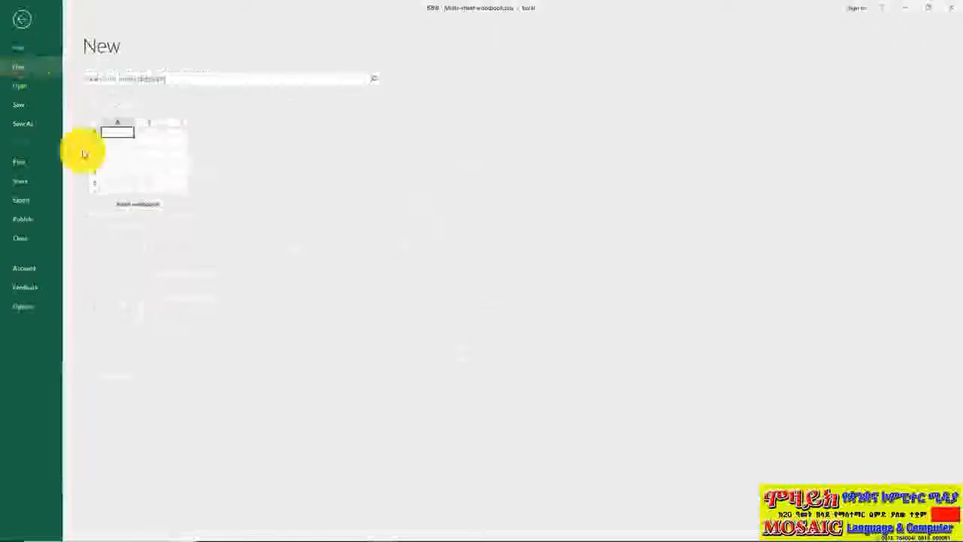
{"action": "left_click", "coordinate": [156, 174]}
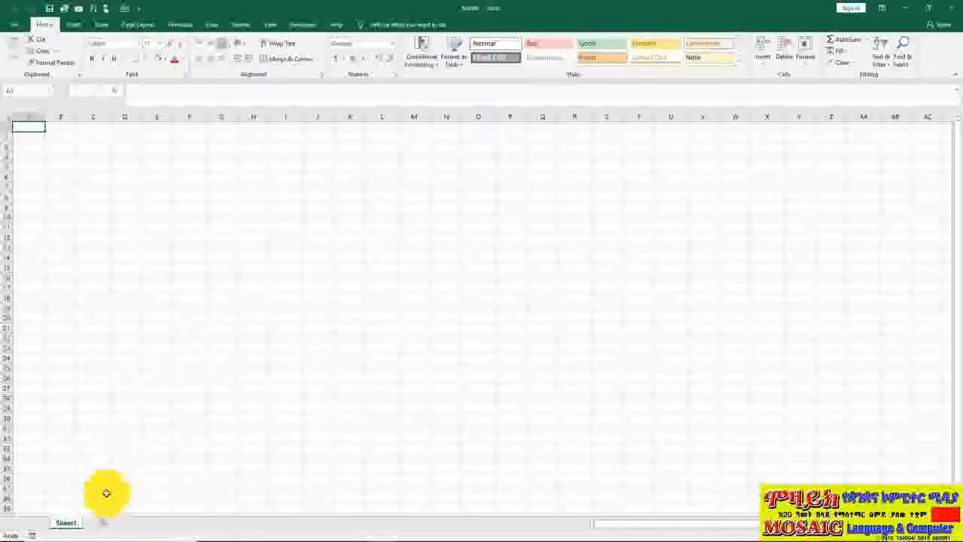
Add three worksheets to the new workbook and group Sheet1 through Sheet4
{"action": "left_click", "coordinate": [105, 524]}
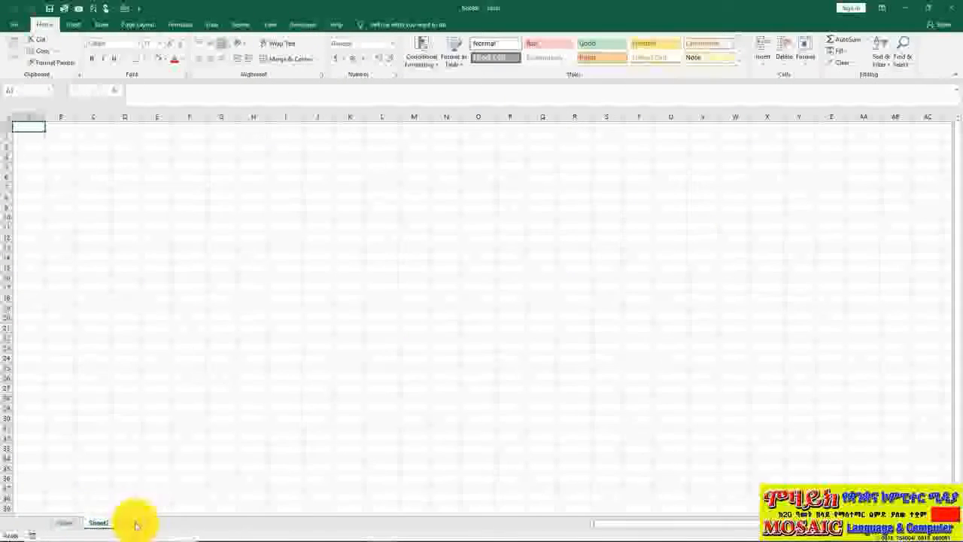
{"action": "left_click", "coordinate": [133, 522]}
{"action": "left_click", "coordinate": [166, 524]}
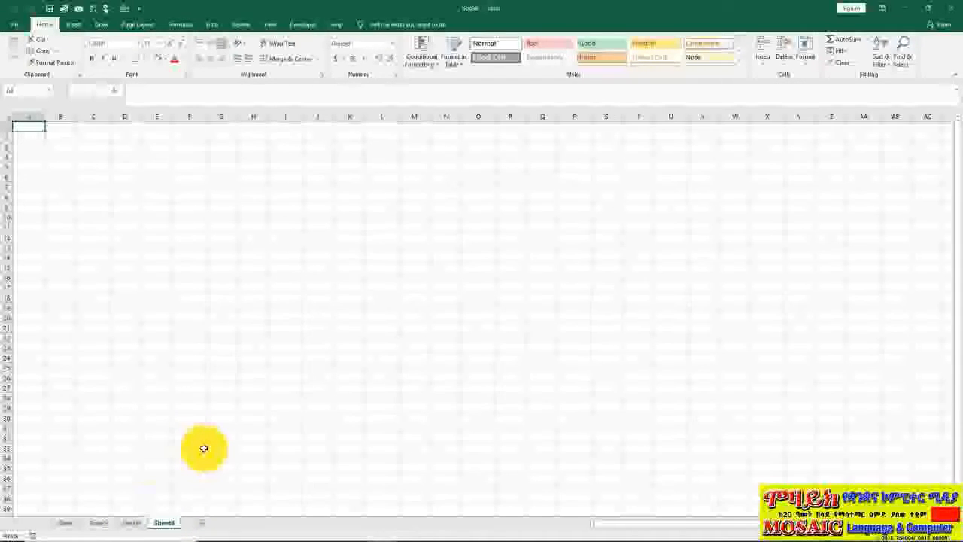
{"action": "left_click", "coordinate": [69, 524]}
{"action": "left_click", "coordinate": [164, 523], "text": "shift"}
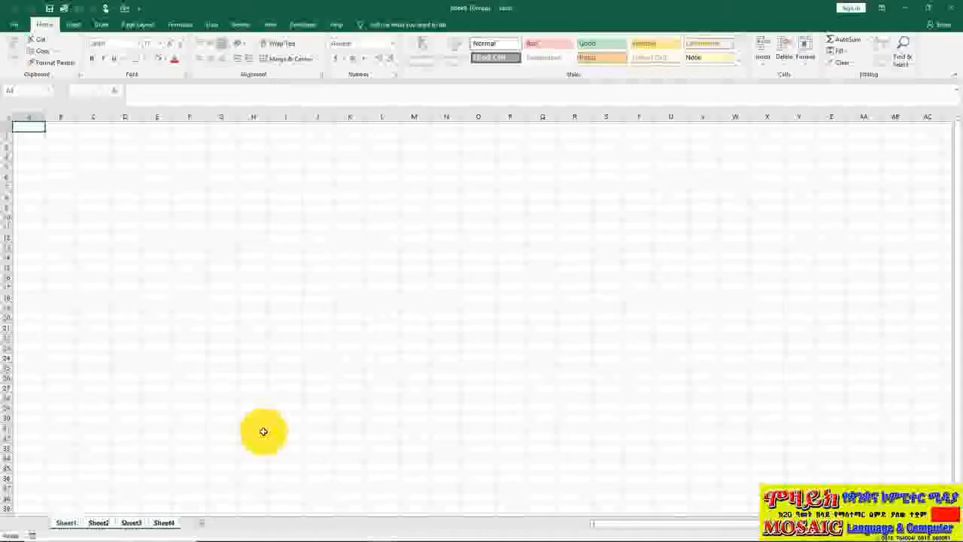
Switch to the multi-sheet workbook and copy the Australian Division table, A1:E9, from the Australia sheet
{"action": "left_click", "coordinate": [270, 25]}
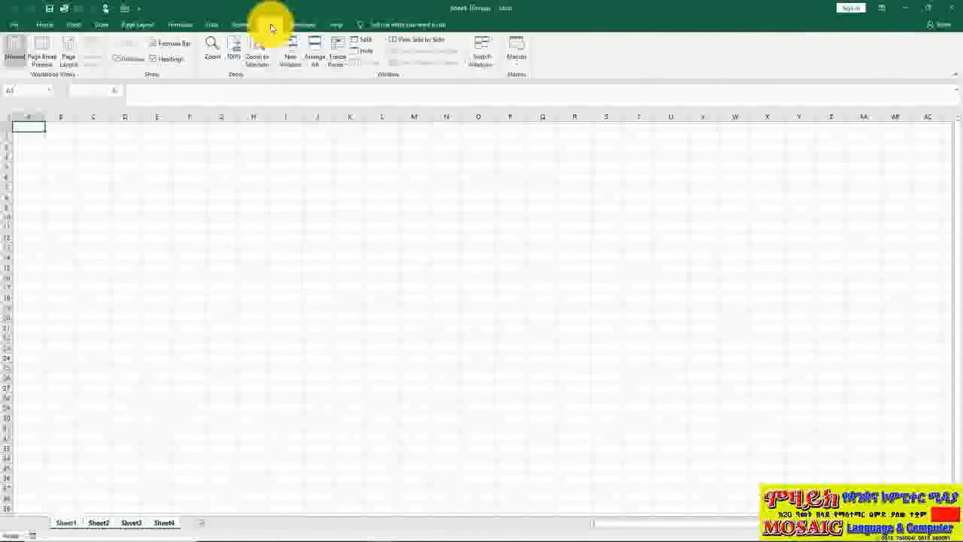
{"action": "left_click", "coordinate": [485, 61]}
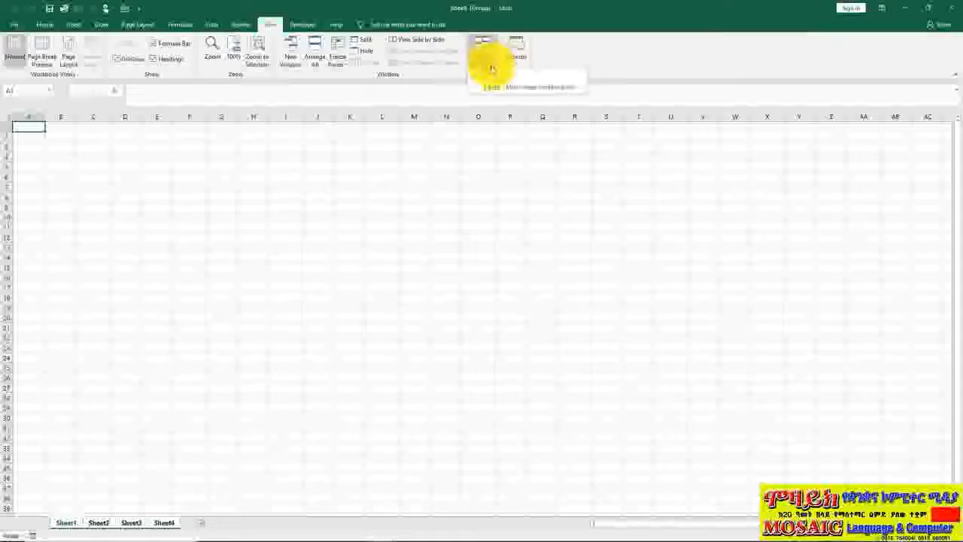
{"action": "left_click", "coordinate": [499, 91]}
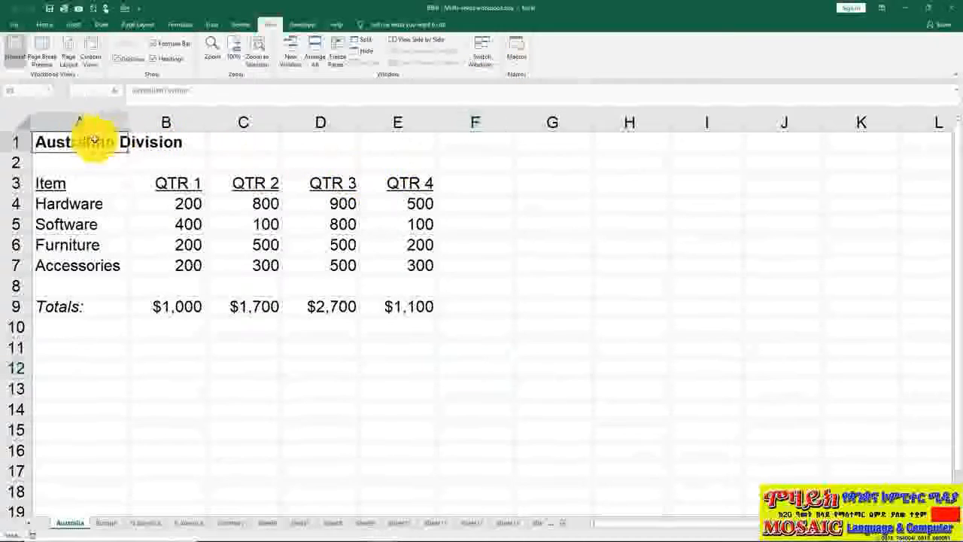
{"action": "left_click_drag", "start_coordinate": [86, 140], "coordinate": [394, 307]}
{"action": "right_click", "coordinate": [376, 218]}
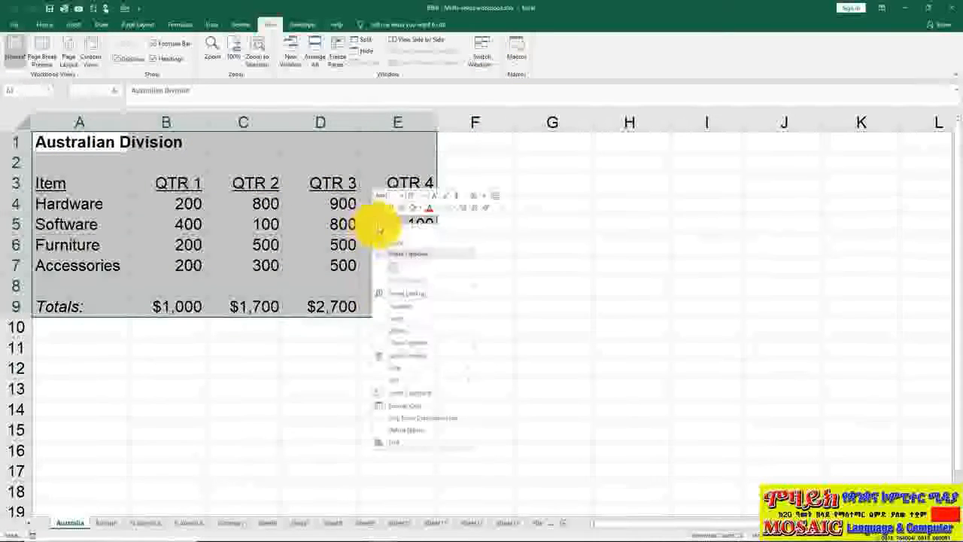
{"action": "left_click", "coordinate": [398, 252]}
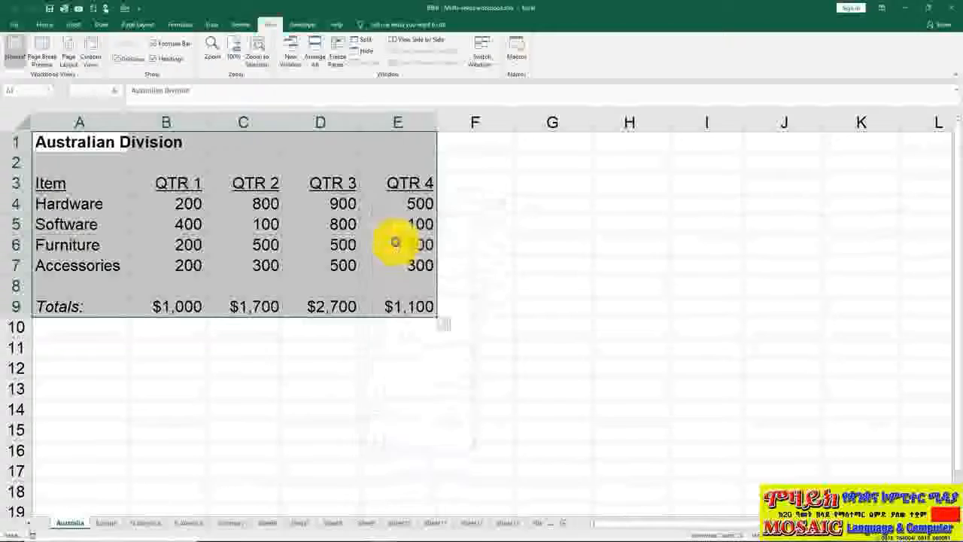
Return to the new workbook and paste the copied table at cell A1 of the grouped sheets
{"action": "left_click", "coordinate": [478, 76]}
{"action": "left_click", "coordinate": [481, 87]}
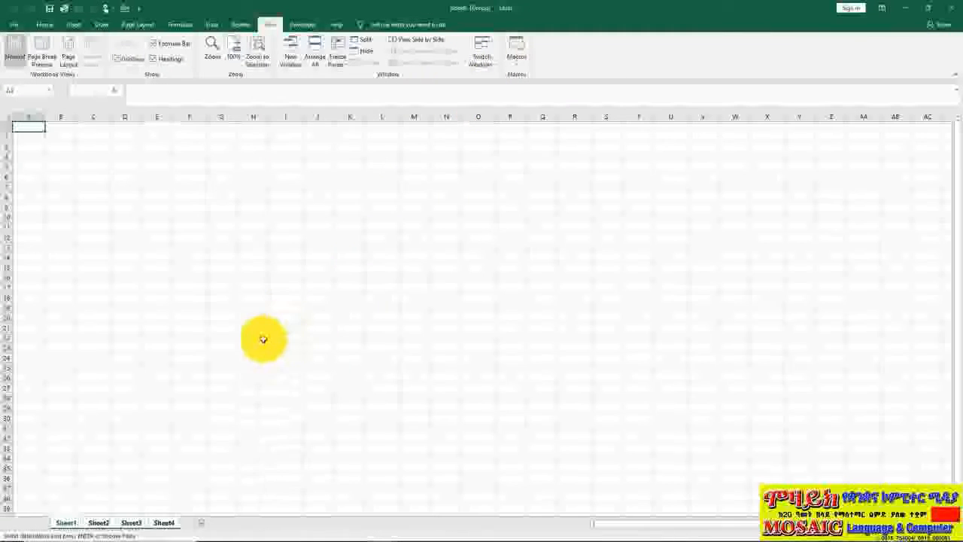
{"action": "right_click", "coordinate": [30, 126]}
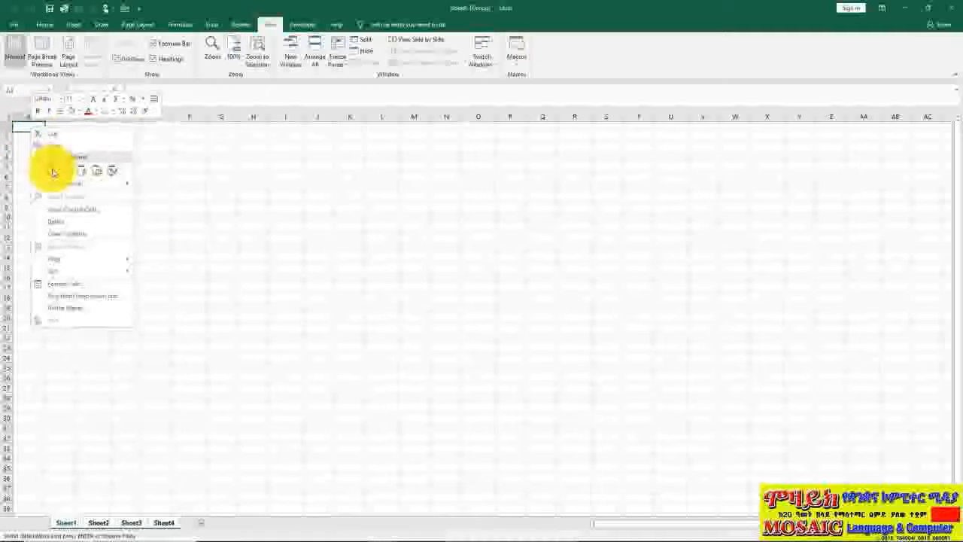
{"action": "left_click", "coordinate": [56, 170]}
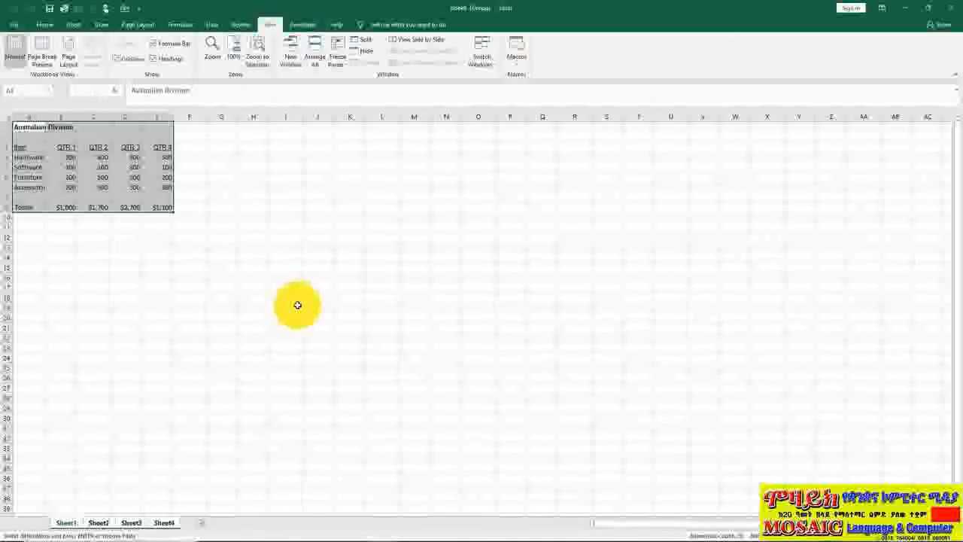
Check the pasted table on Sheet2, Sheet4 and Sheet1, including its quarterly figures
{"action": "left_click", "coordinate": [101, 524]}
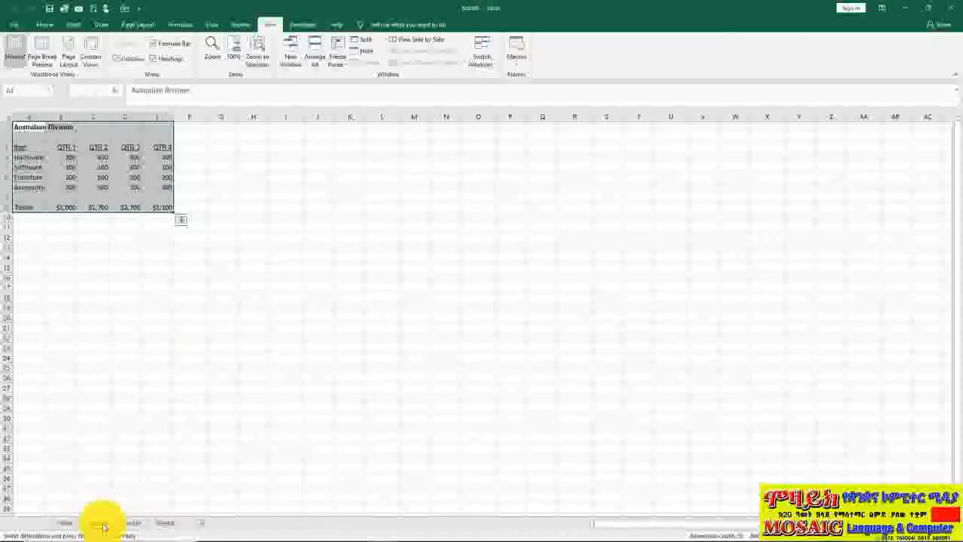
{"action": "left_click", "coordinate": [164, 524]}
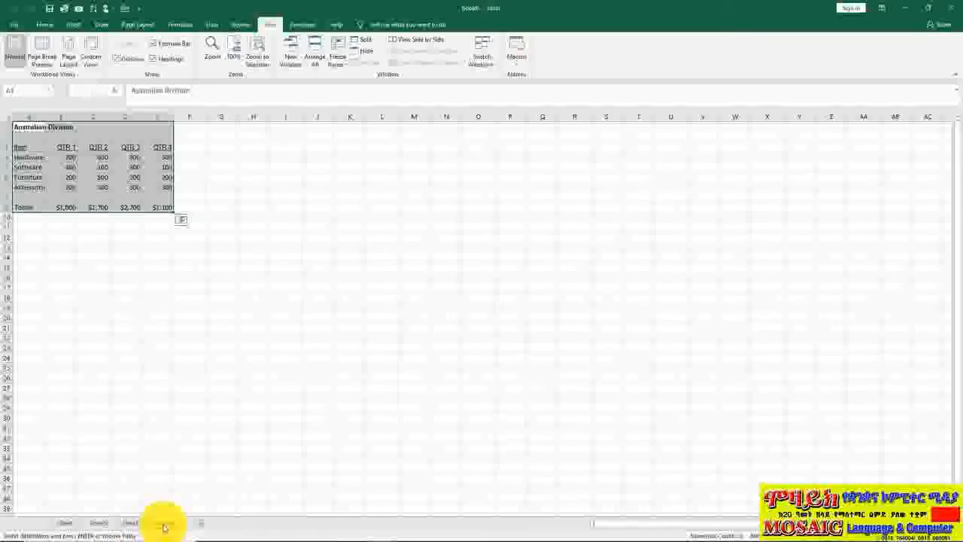
{"action": "left_click", "coordinate": [74, 525]}
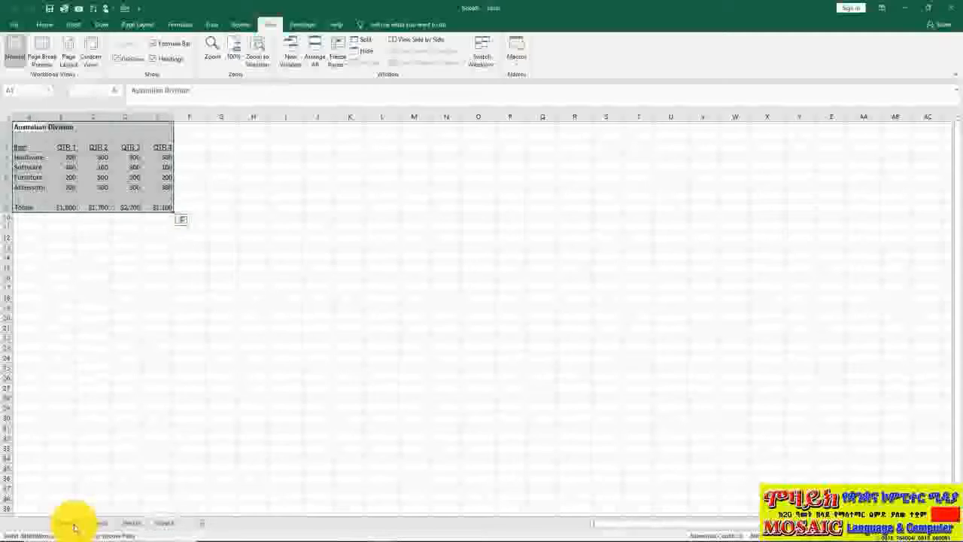
{"action": "left_click", "coordinate": [25, 125]}
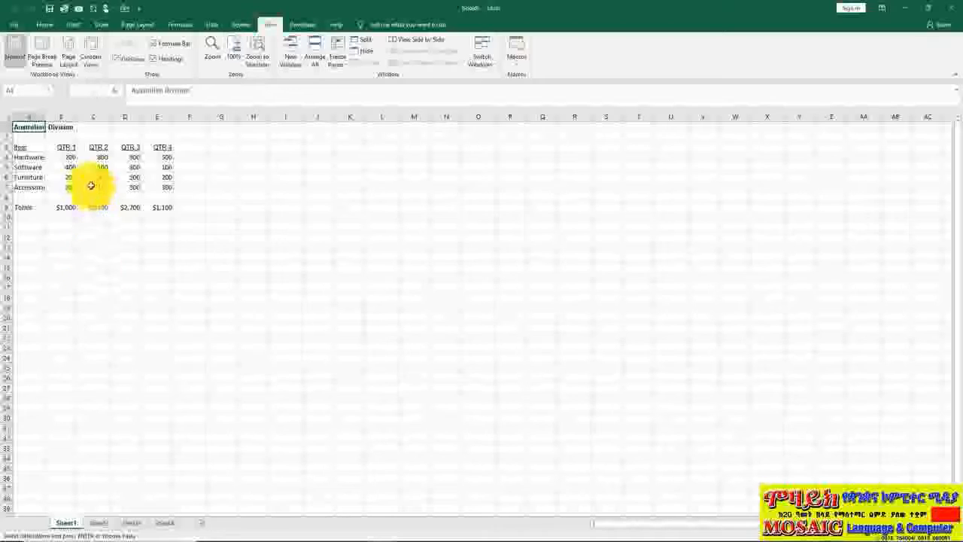
{"action": "left_click_drag", "start_coordinate": [65, 155], "coordinate": [157, 183]}
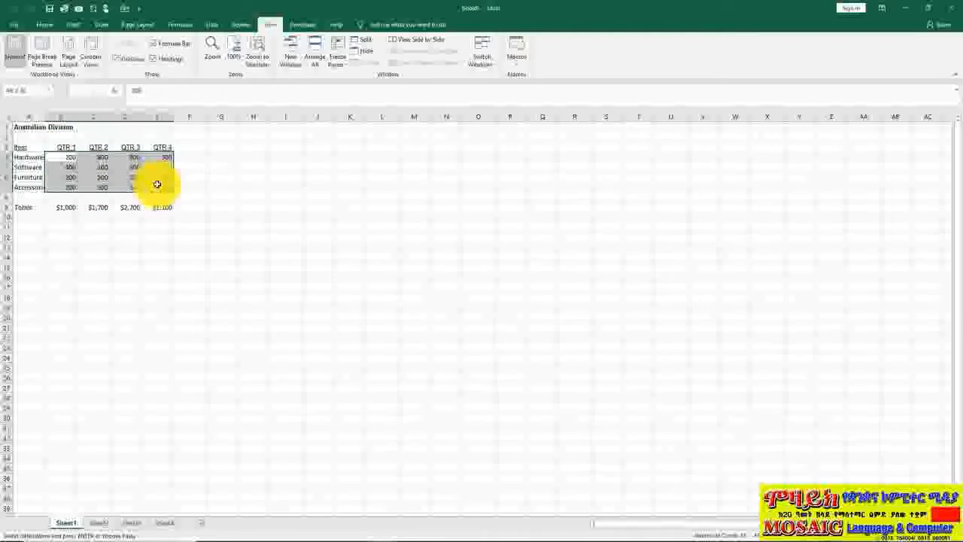
{"action": "left_click", "coordinate": [143, 288]}
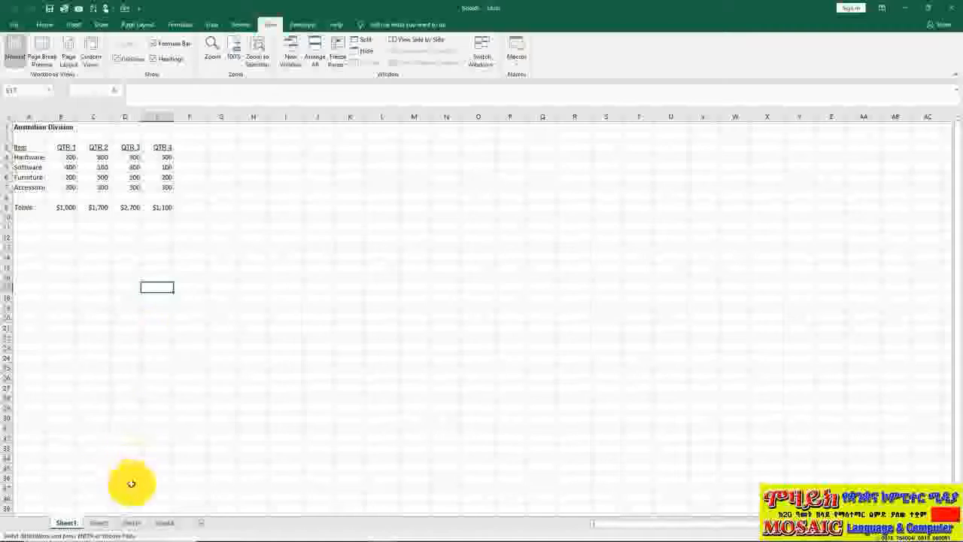
Group Sheet1 through Sheet4 and clear the quarterly figures in B4:E7 on all of them
{"action": "left_click", "coordinate": [163, 522], "text": "shift"}
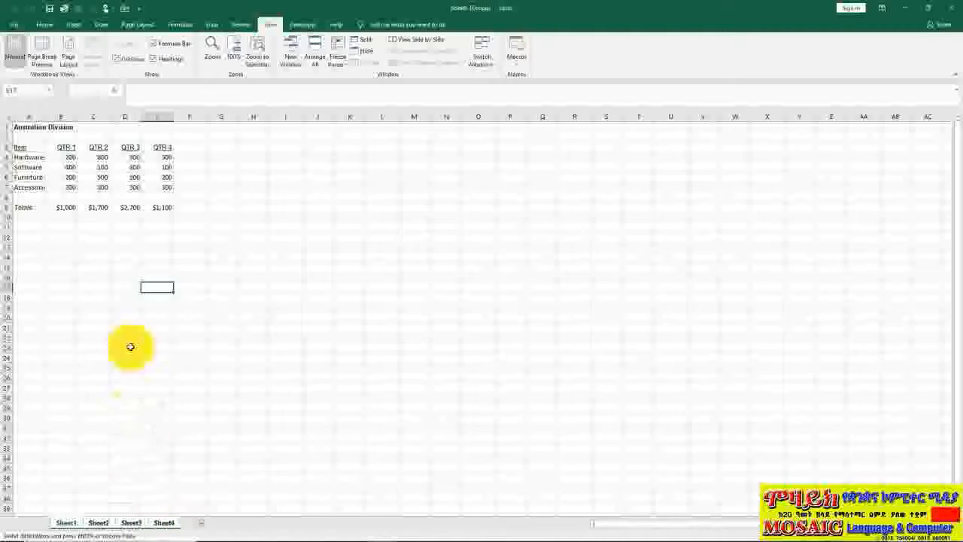
{"action": "left_click_drag", "start_coordinate": [65, 157], "coordinate": [161, 187]}
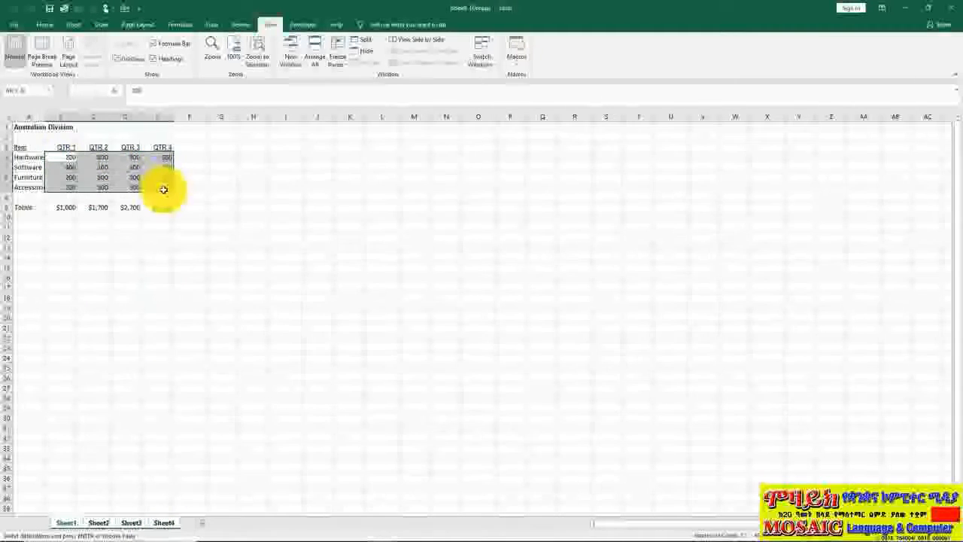
{"action": "key", "text": "Delete"}
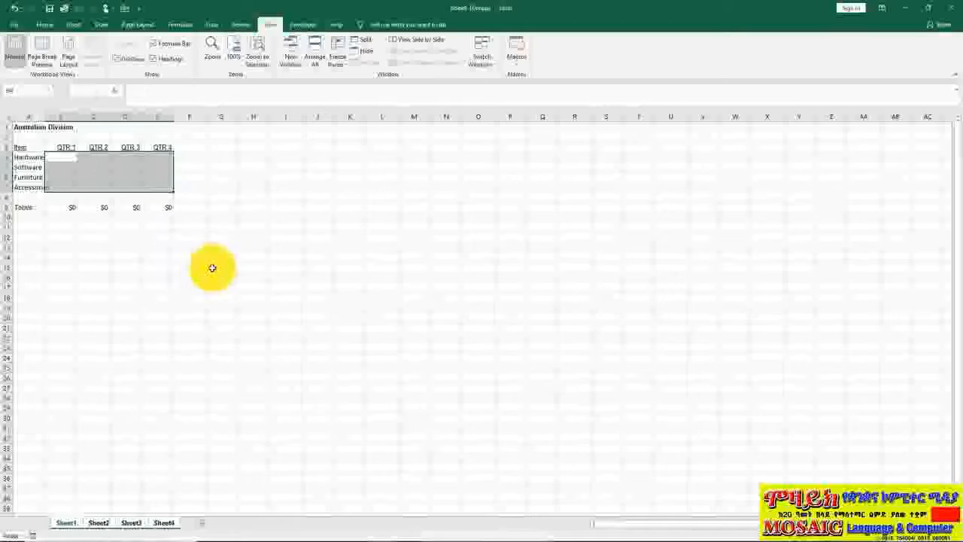
Check the quarterly cells of the table on Sheet2, Sheet3 and Sheet4
{"action": "left_click", "coordinate": [98, 522]}
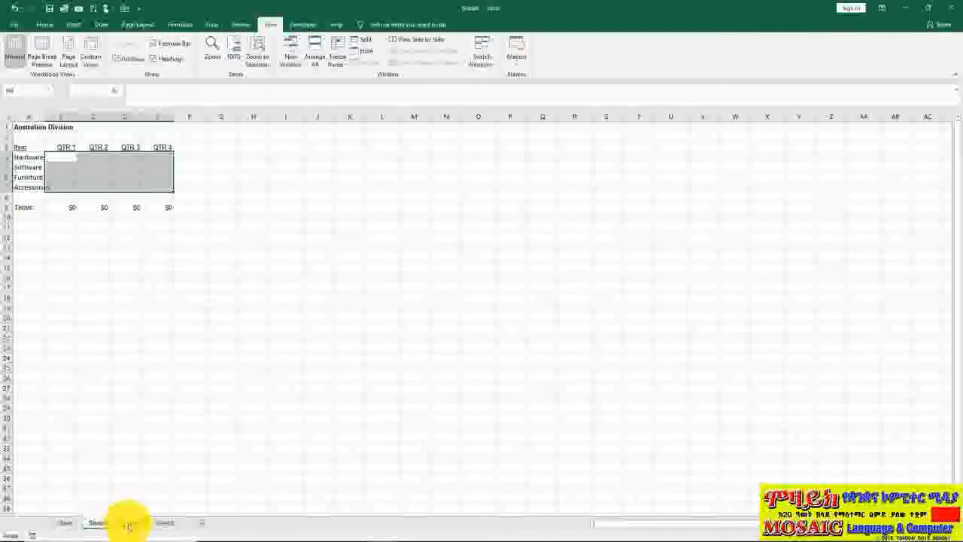
{"action": "left_click", "coordinate": [131, 522]}
{"action": "left_click", "coordinate": [164, 522]}
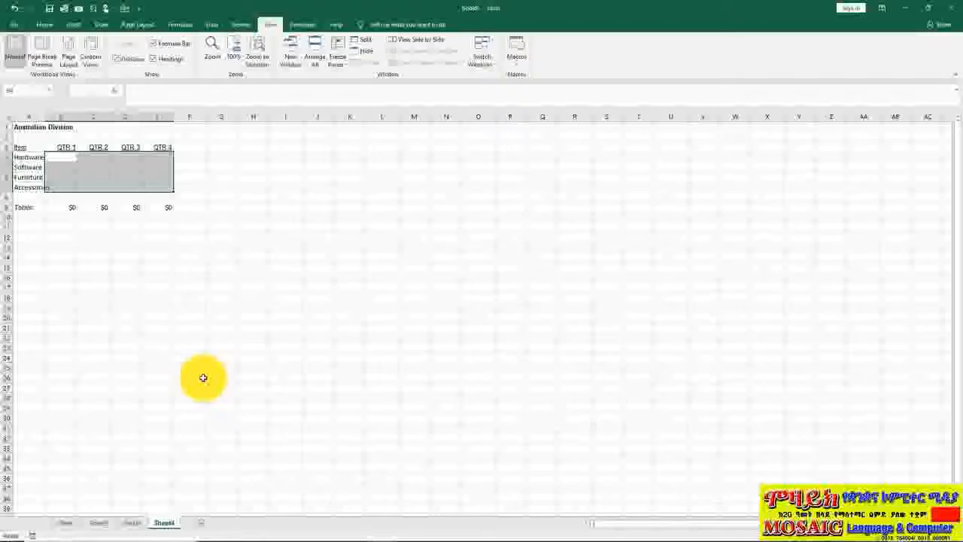
Group all four sheets again and enlarge their zoom level together so the table is easy to read
{"action": "left_click", "coordinate": [67, 523], "text": "shift"}
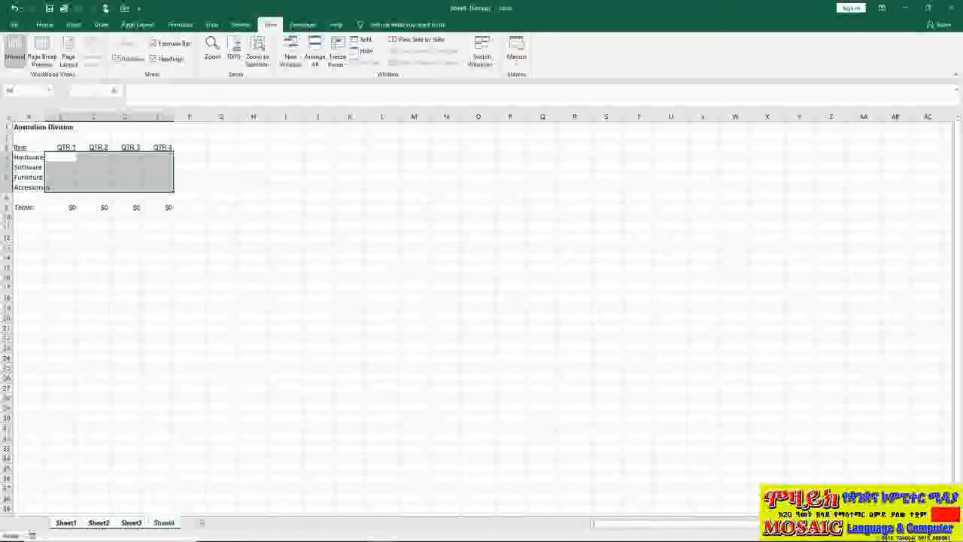
{"action": "scroll", "coordinate": [457, 423], "scroll_direction": "up", "scroll_amount": 6}
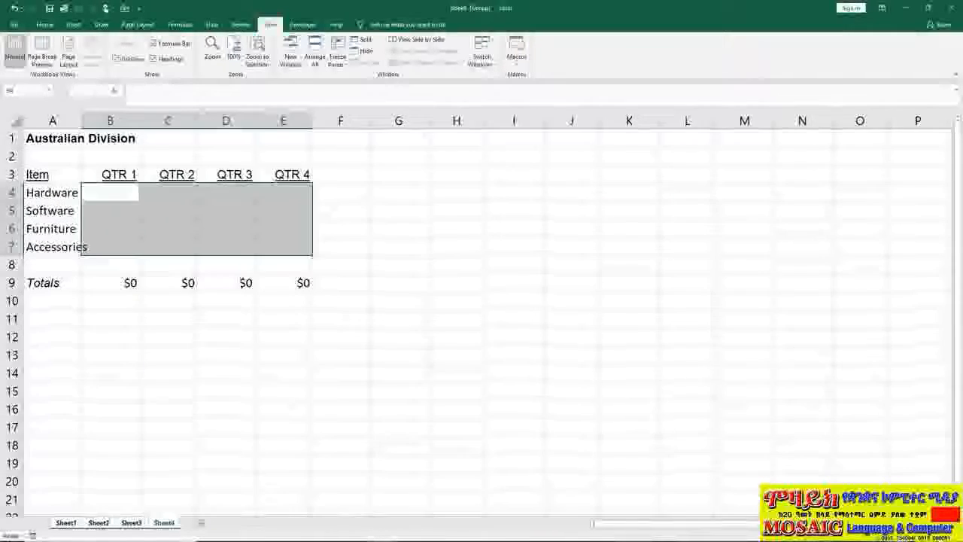
{"action": "left_click", "coordinate": [393, 396]}
Go through Sheet2, Sheet1, Sheet3 and Sheet4 to compare their layout and zoom
{"action": "left_click", "coordinate": [102, 522]}
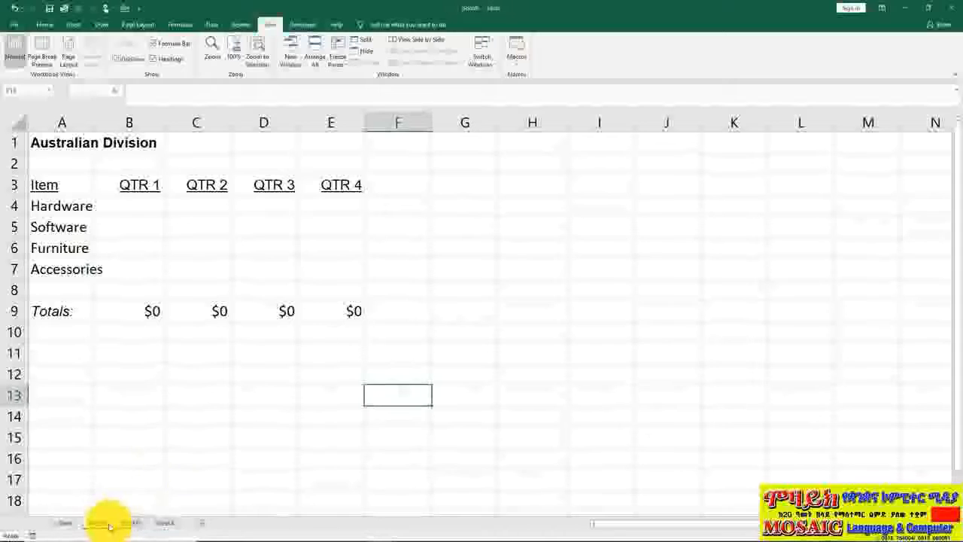
{"action": "left_click", "coordinate": [67, 522]}
{"action": "left_click", "coordinate": [132, 522]}
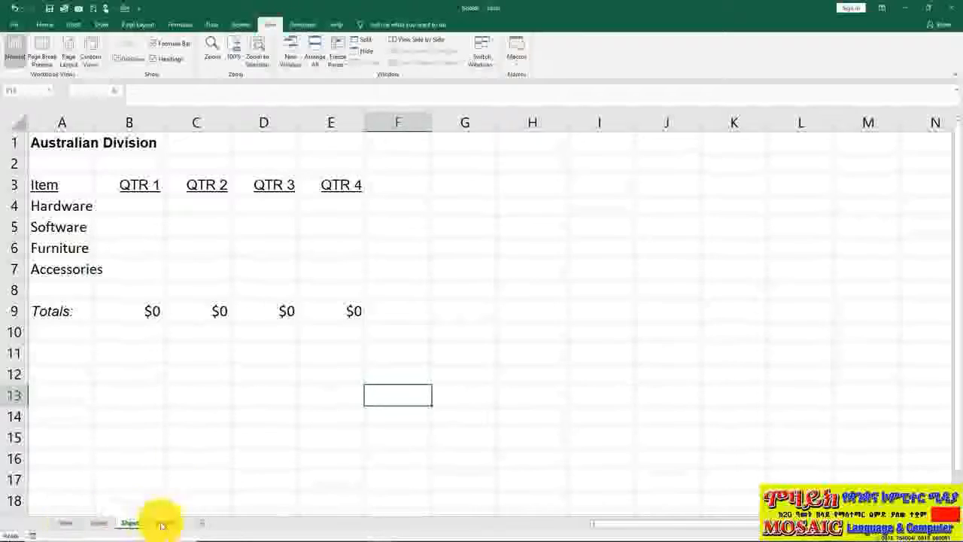
{"action": "left_click", "coordinate": [164, 522]}
{"action": "left_click", "coordinate": [334, 460]}
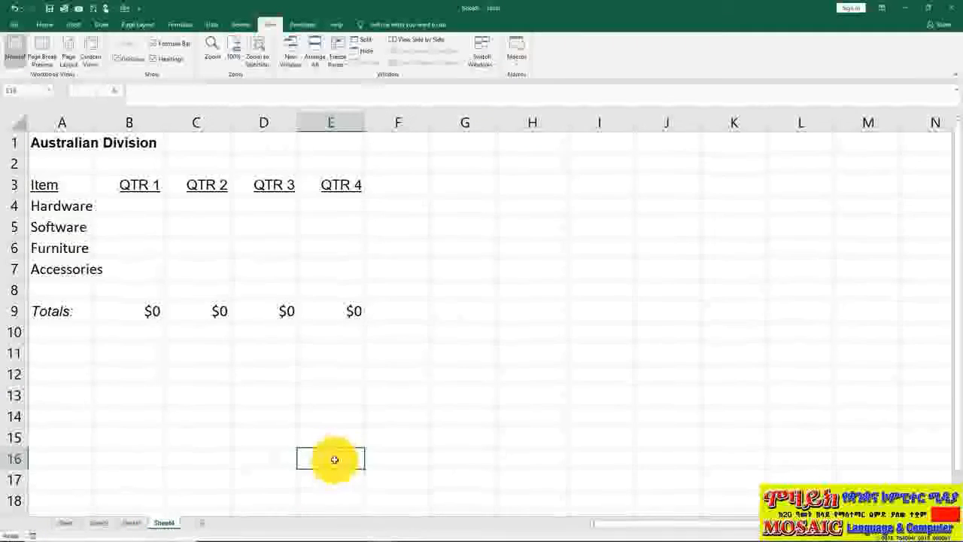
{"action": "left_click", "coordinate": [141, 207]}
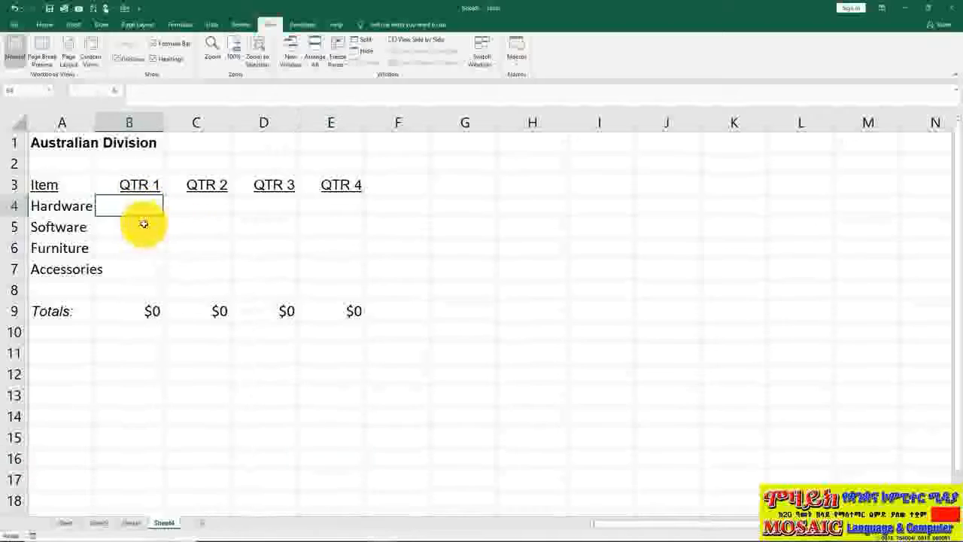
{"action": "left_click", "coordinate": [141, 227]}
{"action": "left_click", "coordinate": [144, 248]}
{"action": "left_click", "coordinate": [199, 269]}
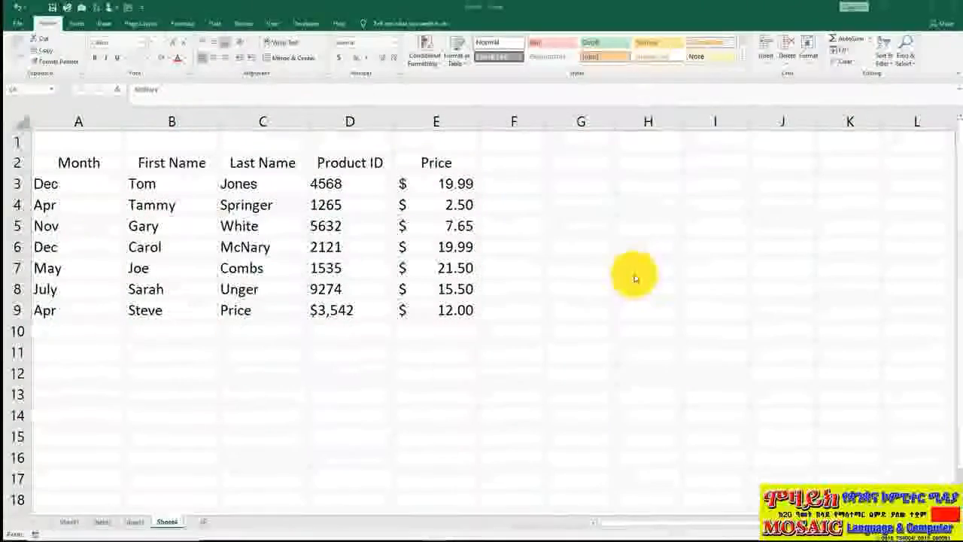
Convert the product sales list in A2:E9 into a table that uses its first row as headers
{"action": "left_click", "coordinate": [241, 251]}
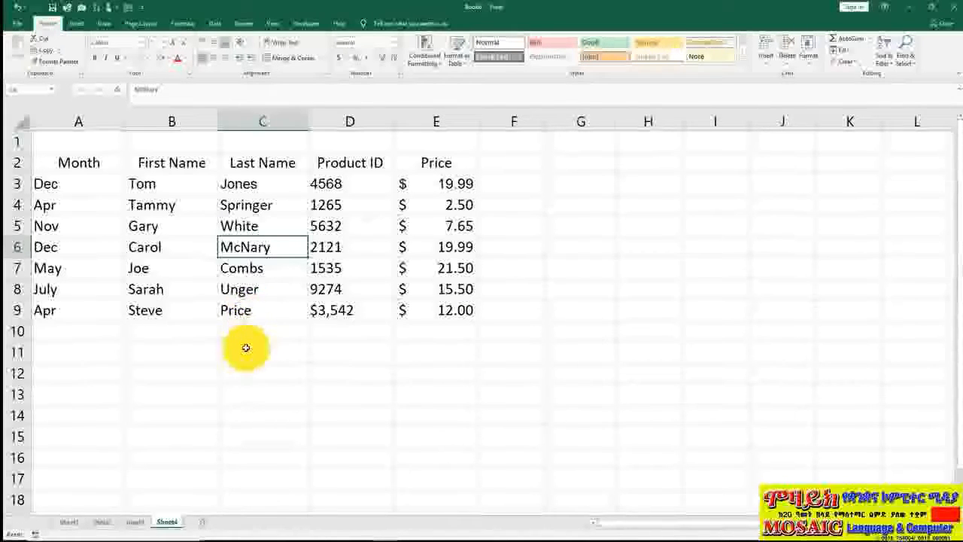
{"action": "left_click", "coordinate": [248, 222]}
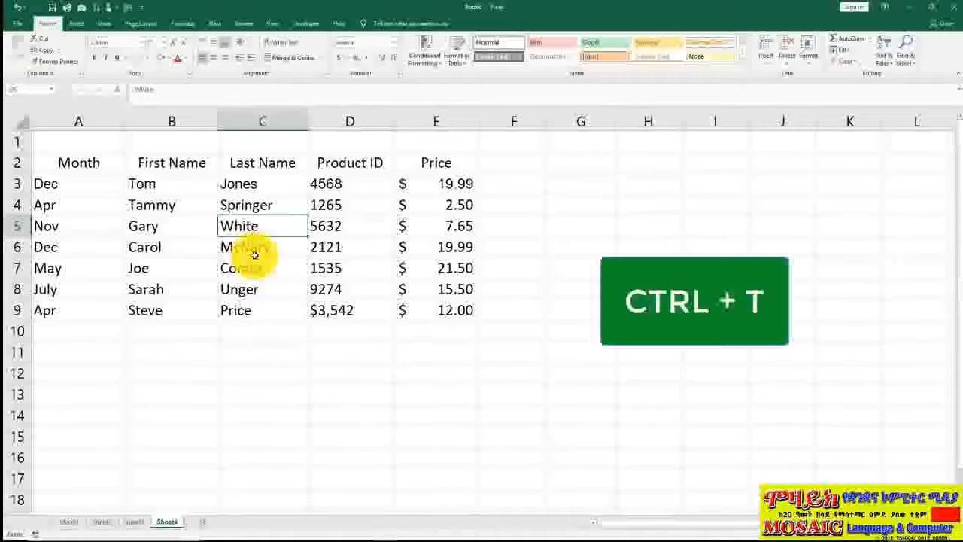
{"action": "key", "text": "ctrl+t"}
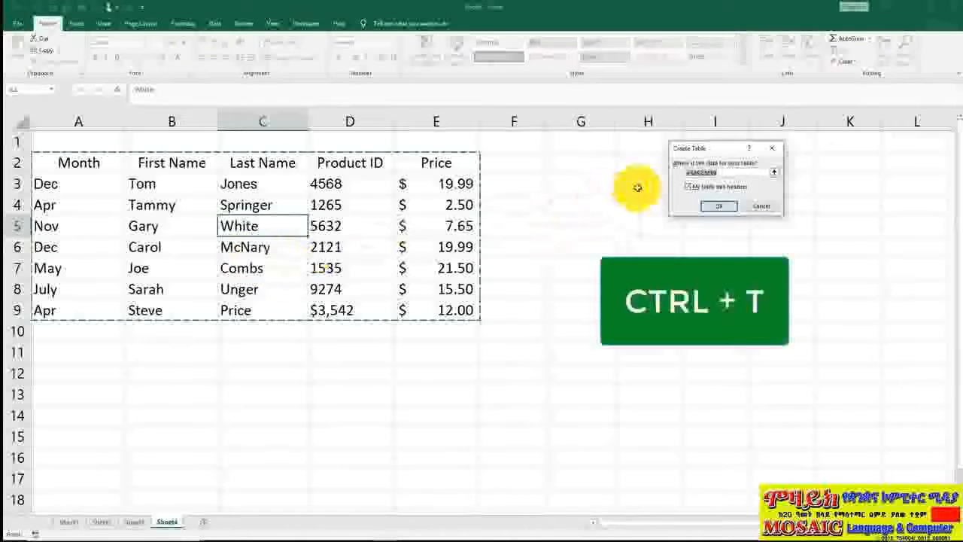
{"action": "left_click", "coordinate": [720, 204]}
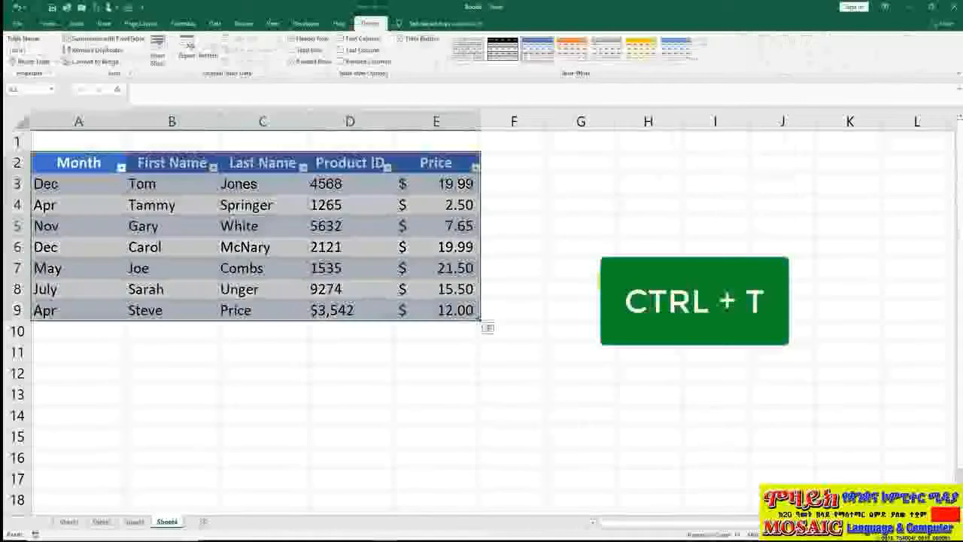
Select a Price cell inside the new product table and apply the orange table style
{"action": "left_click", "coordinate": [416, 263]}
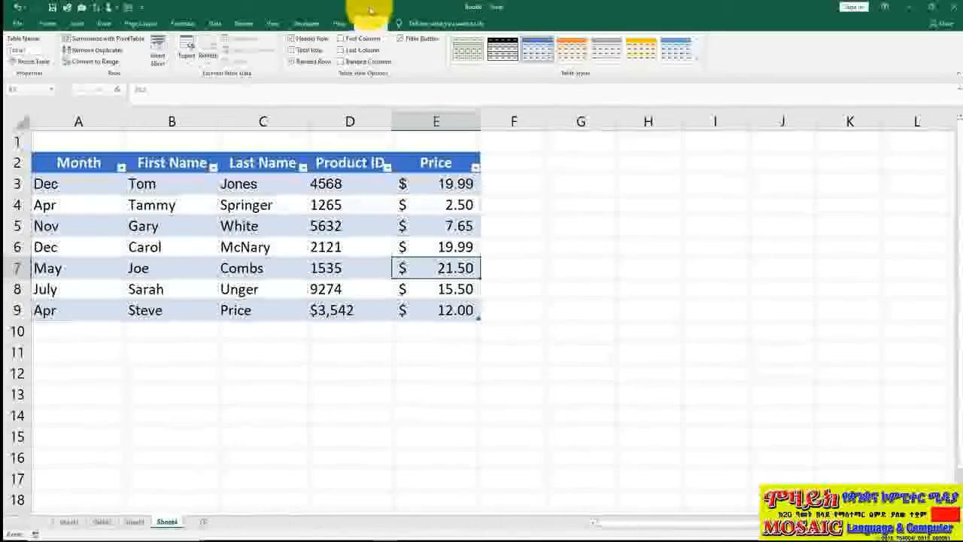
{"action": "left_click", "coordinate": [576, 61]}
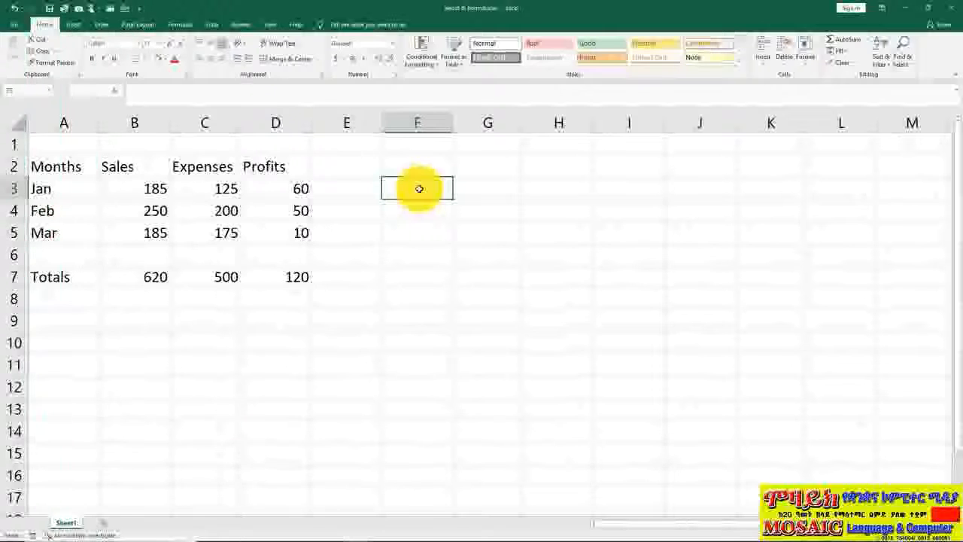
Check the font size of single cells in the monthly sales data and of the whole range A2:D7
{"action": "left_click", "coordinate": [222, 188]}
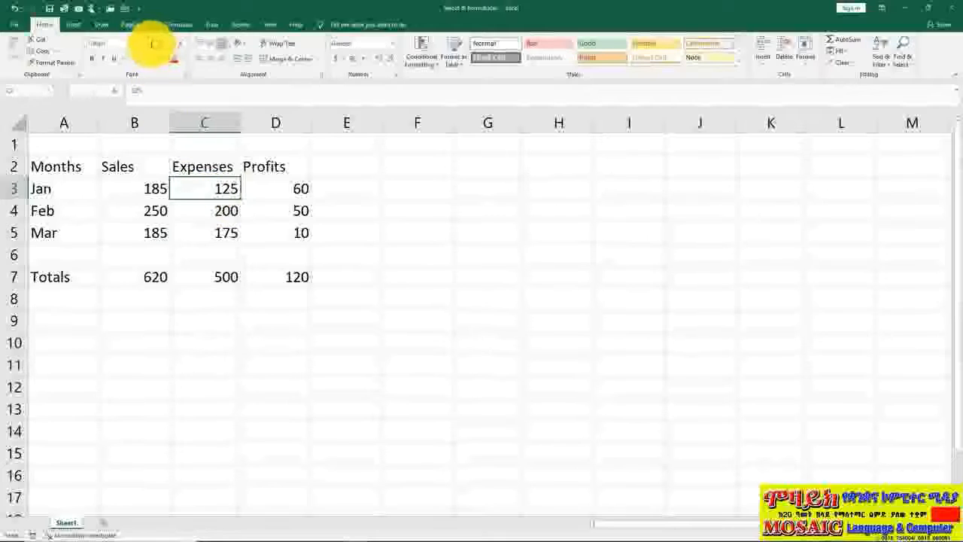
{"action": "left_click", "coordinate": [90, 164]}
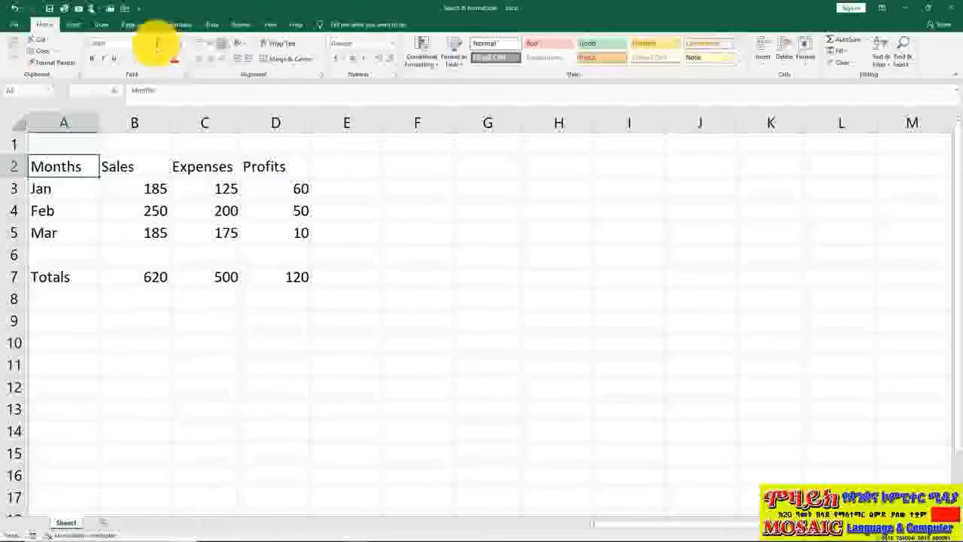
{"action": "left_click", "coordinate": [189, 214]}
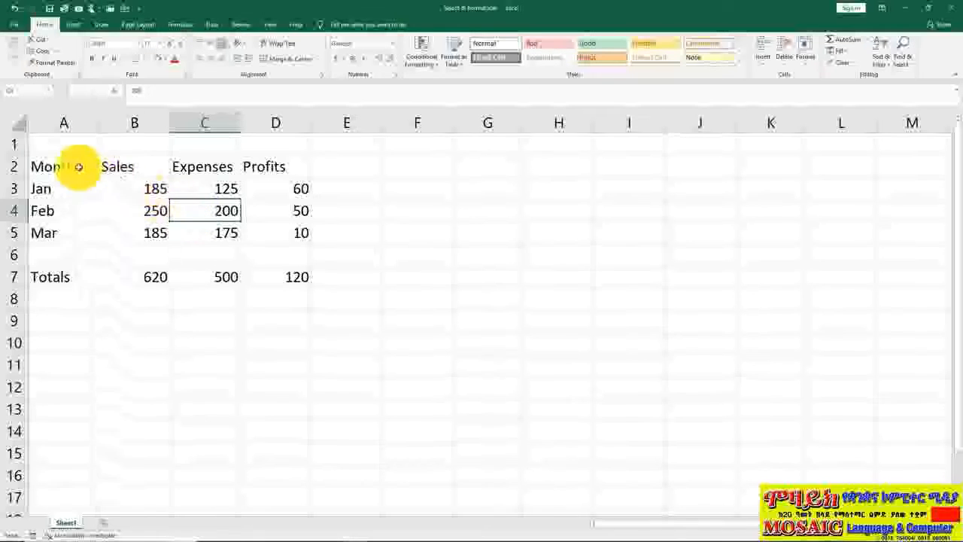
{"action": "left_click_drag", "start_coordinate": [78, 166], "coordinate": [294, 276]}
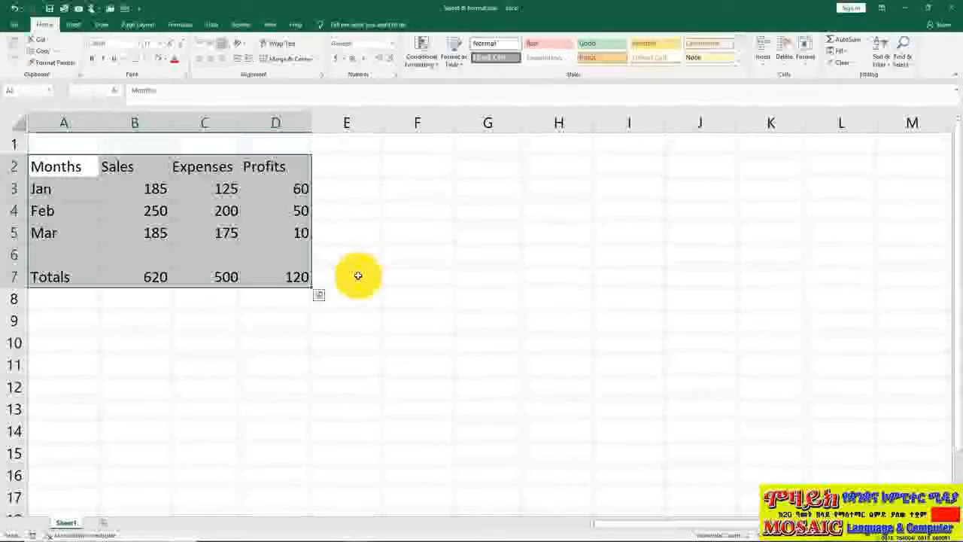
{"action": "left_click", "coordinate": [358, 276]}
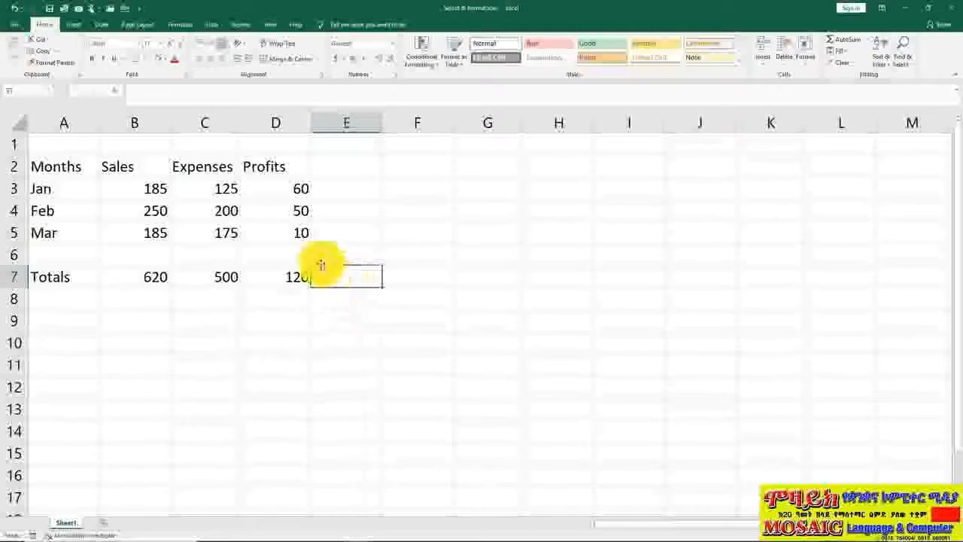
Select the entire worksheet and set its font size to 14
{"action": "left_click", "coordinate": [15, 124]}
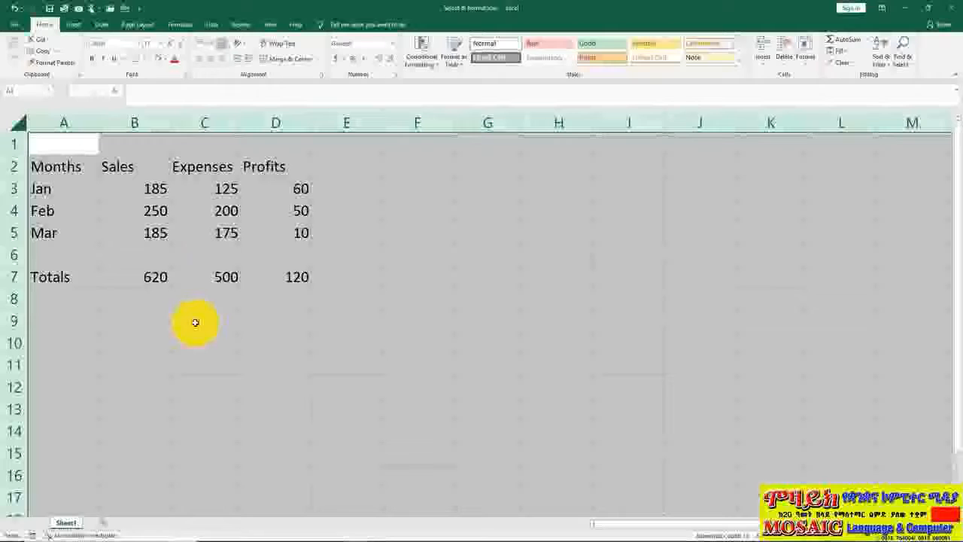
{"action": "left_click", "coordinate": [159, 44]}
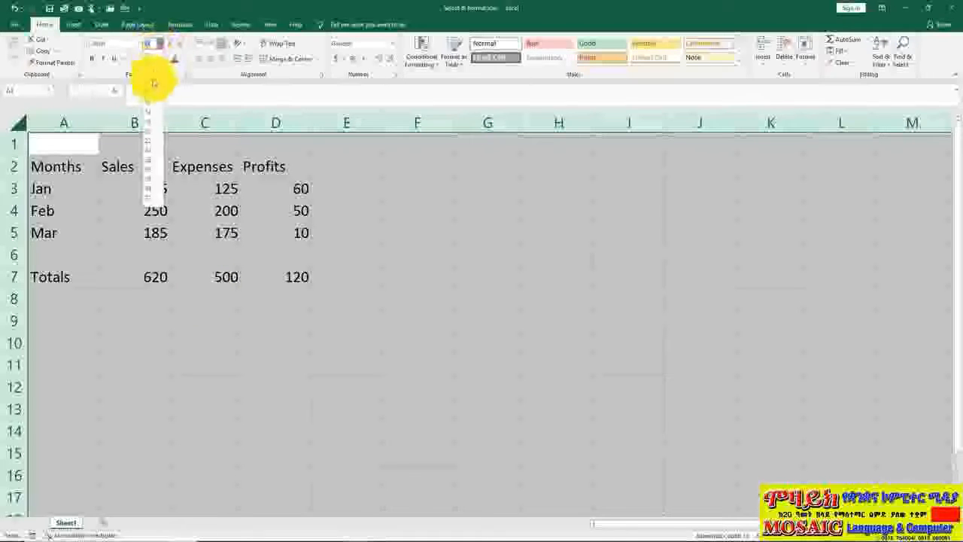
{"action": "left_click", "coordinate": [149, 105]}
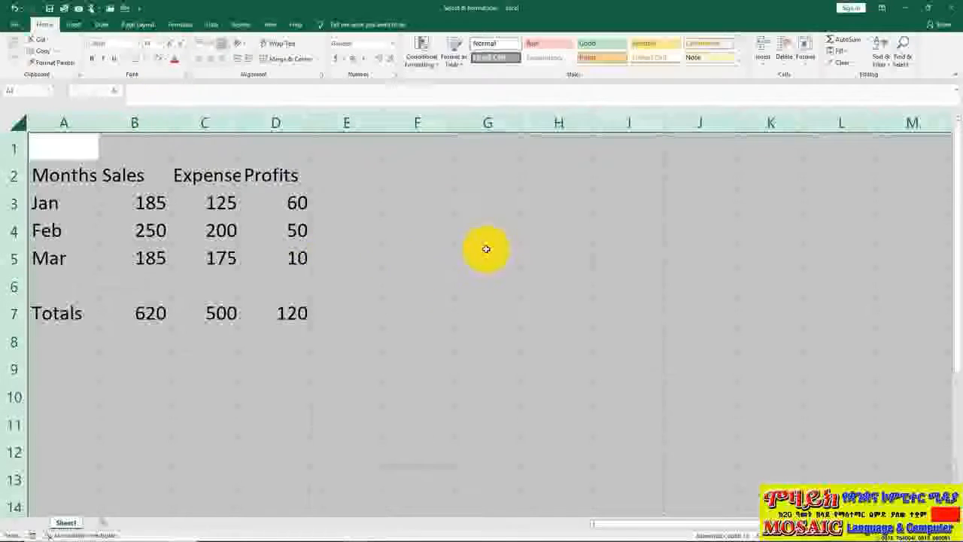
Enter 200 in H3 and 100 in F7, and select each entry to check its font size
{"action": "left_click", "coordinate": [549, 203]}
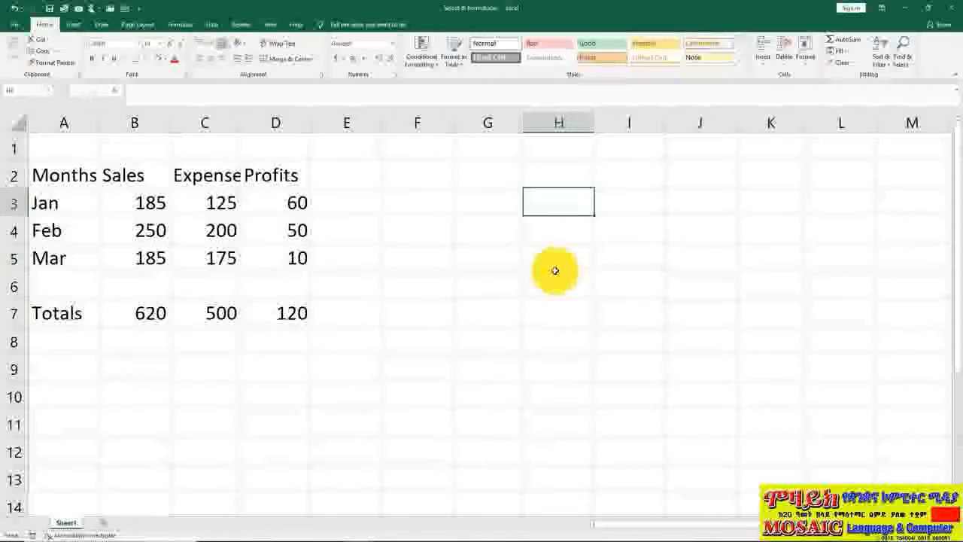
{"action": "type", "text": "200"}
{"action": "key", "text": "Return"}
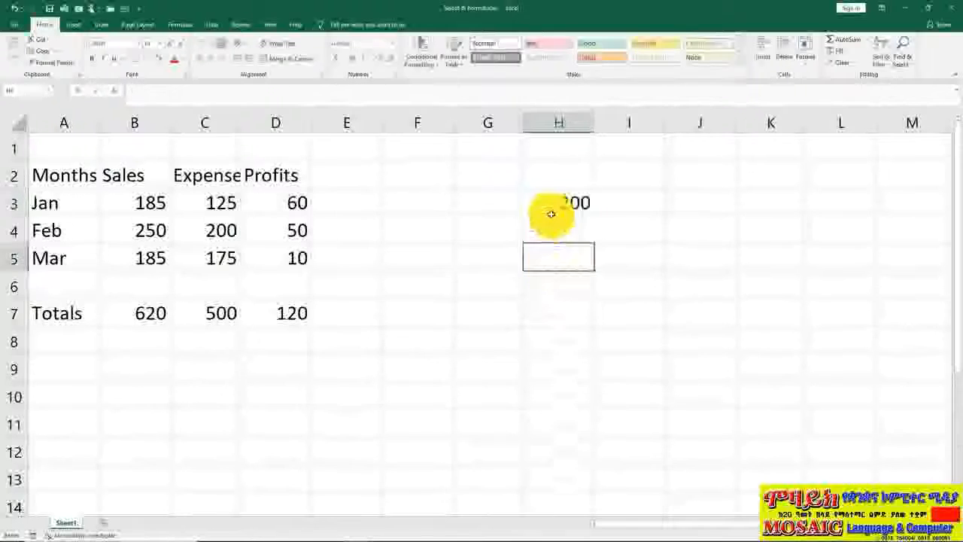
{"action": "left_click", "coordinate": [553, 210]}
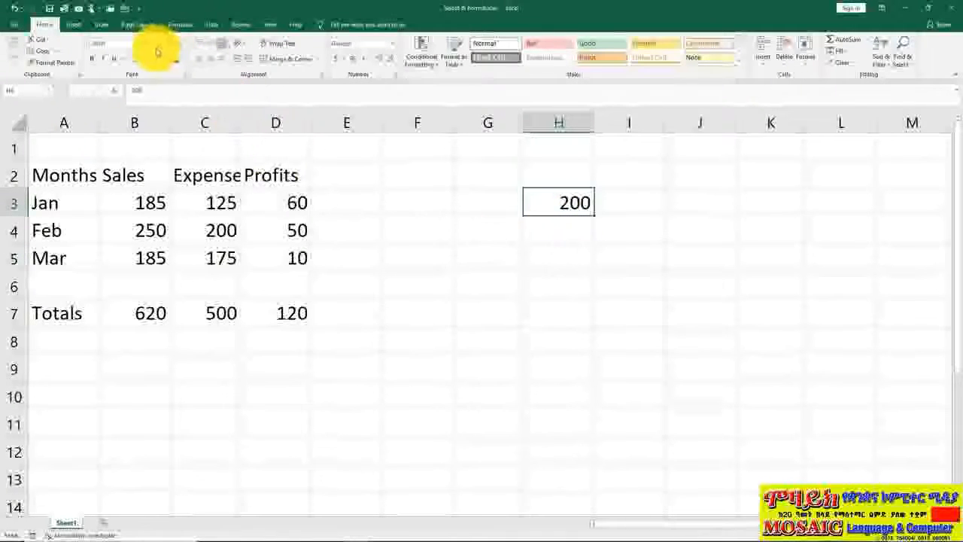
{"action": "left_click", "coordinate": [425, 312]}
{"action": "type", "text": "100"}
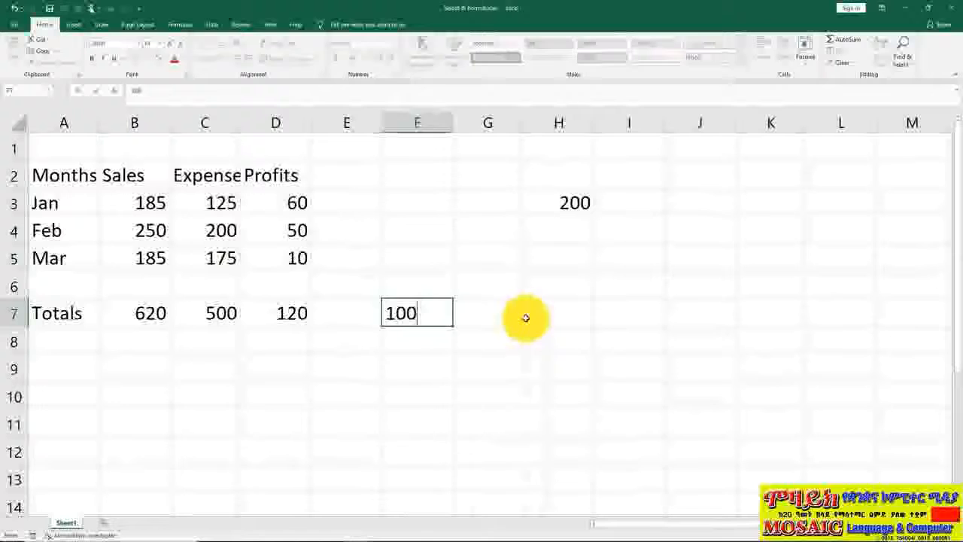
{"action": "key", "text": "Return"}
{"action": "left_click", "coordinate": [404, 303]}
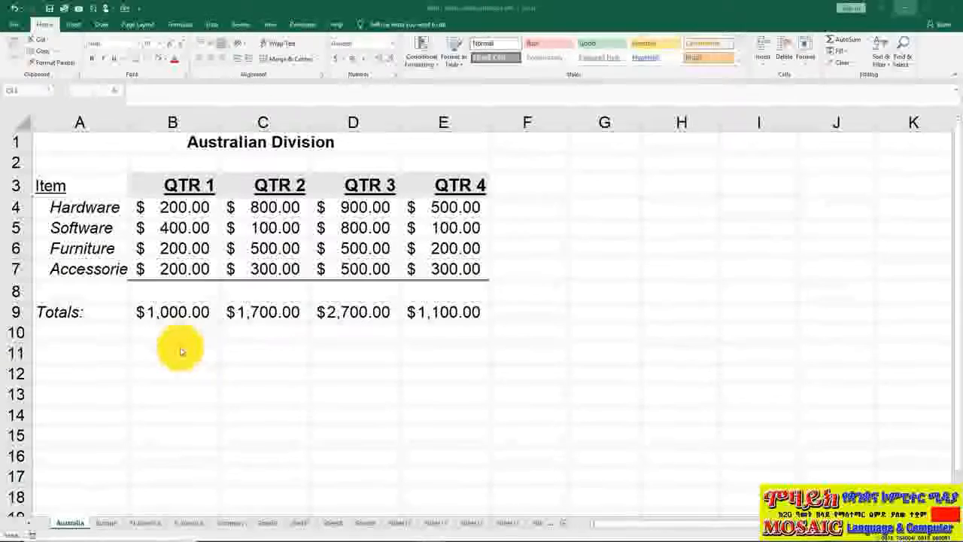
Clear all formatting from the Australian Division table in A1:E9 while keeping its contents
{"action": "left_click", "coordinate": [78, 142]}
{"action": "left_click_drag", "start_coordinate": [241, 163], "coordinate": [376, 311]}
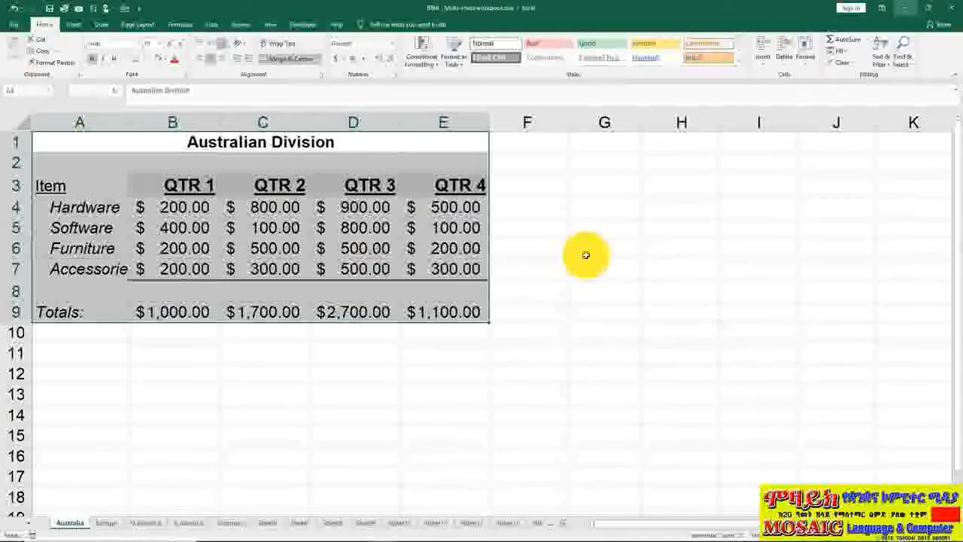
{"action": "left_click", "coordinate": [853, 66]}
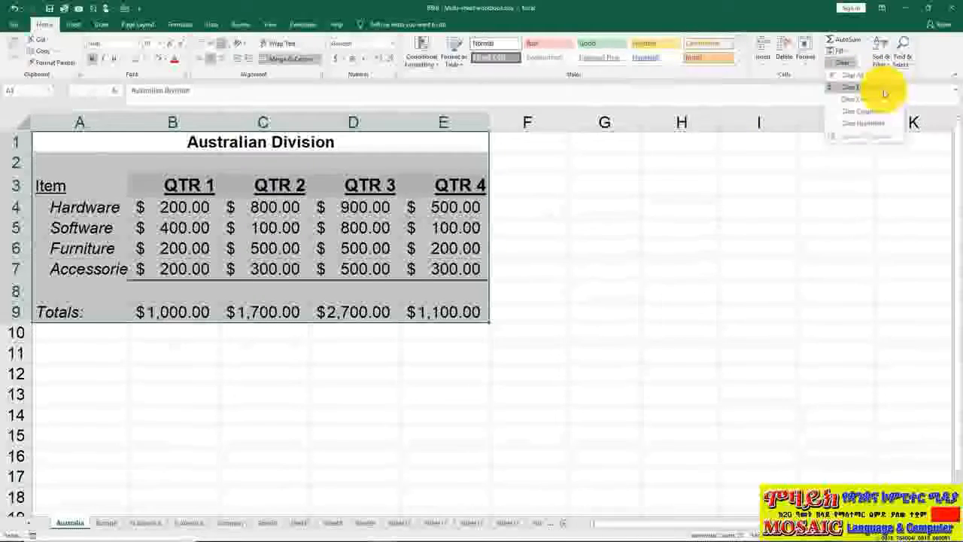
{"action": "left_click", "coordinate": [884, 92]}
{"action": "left_click", "coordinate": [615, 260]}
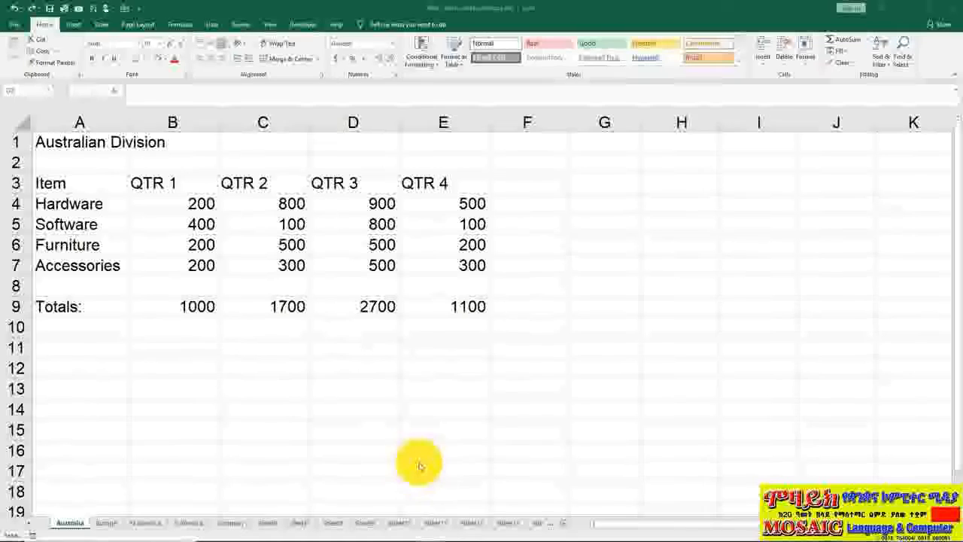
Go to Sheet14 by choosing it from the list of all worksheets in the workbook
{"action": "left_click", "coordinate": [29, 523]}
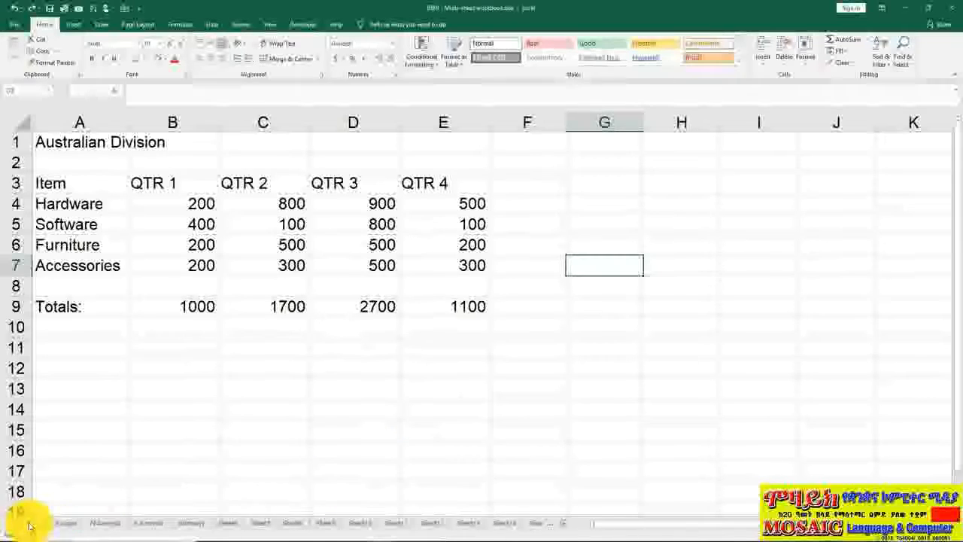
{"action": "left_click", "coordinate": [29, 524]}
{"action": "left_click", "coordinate": [30, 524]}
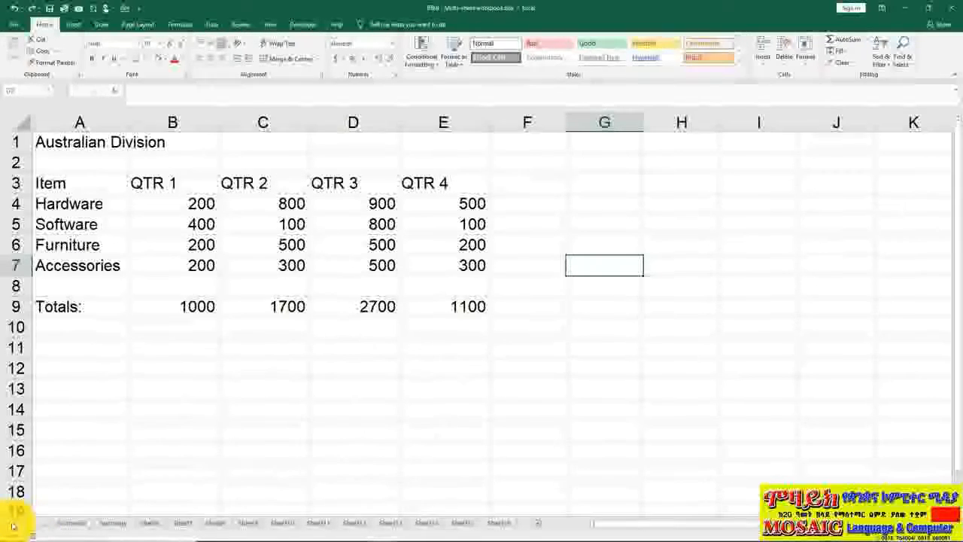
{"action": "left_click", "coordinate": [13, 524]}
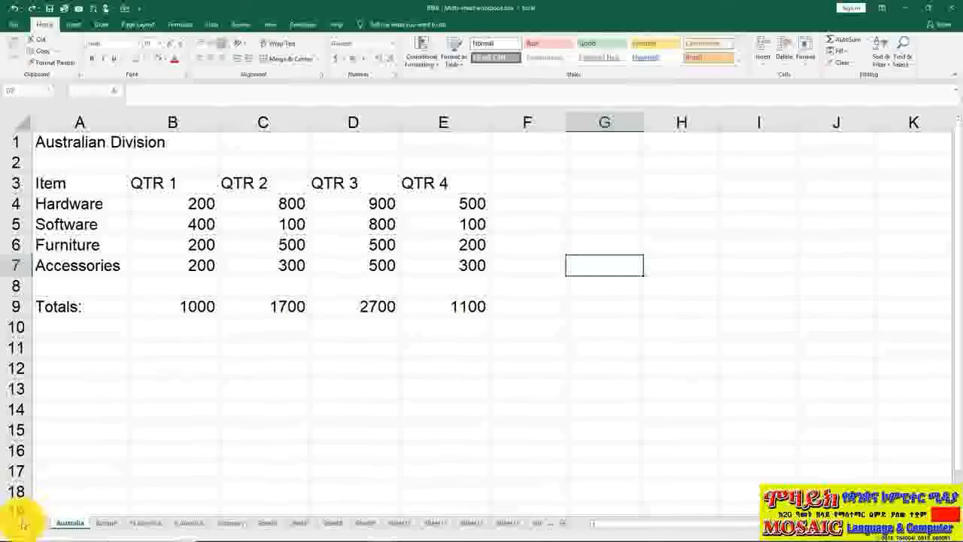
{"action": "right_click", "coordinate": [27, 524]}
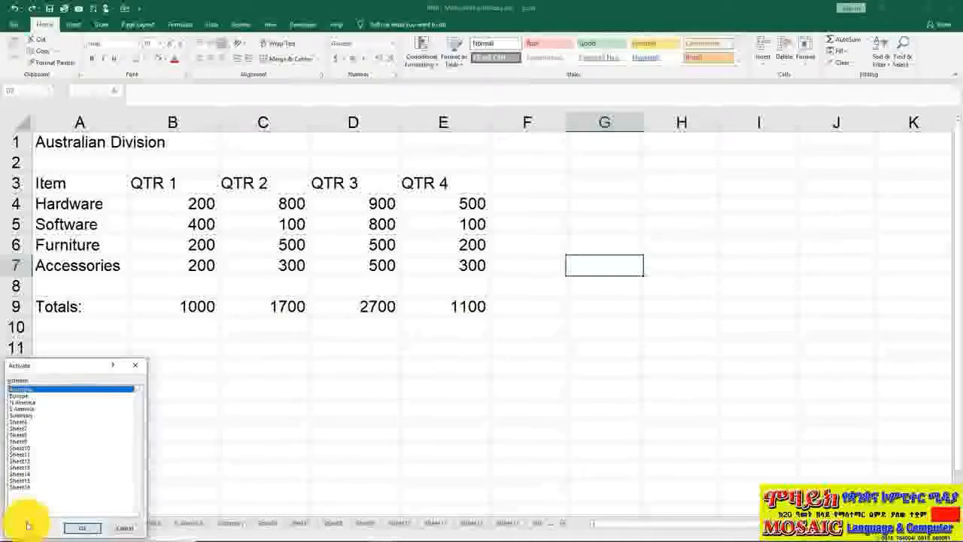
{"action": "left_click", "coordinate": [38, 474]}
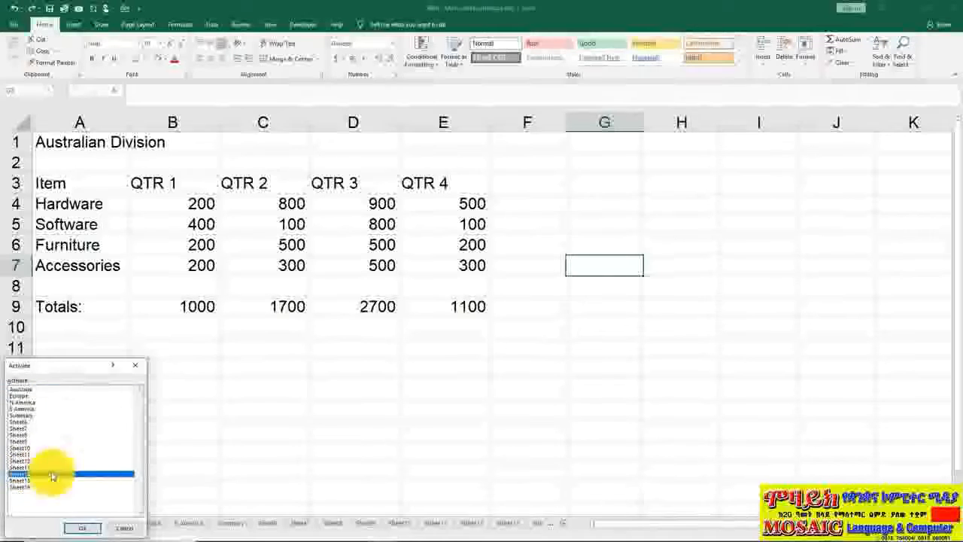
{"action": "left_click", "coordinate": [84, 526]}
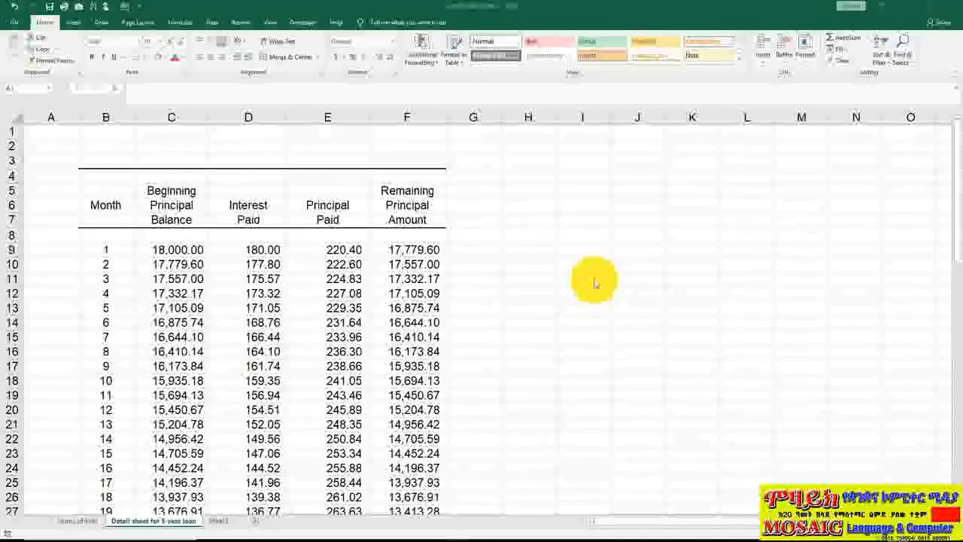
Preview the printout of the 5-year loan detail sheet, return to the worksheet, and call up the print preview again
{"action": "left_click", "coordinate": [18, 26]}
{"action": "left_click", "coordinate": [18, 26]}
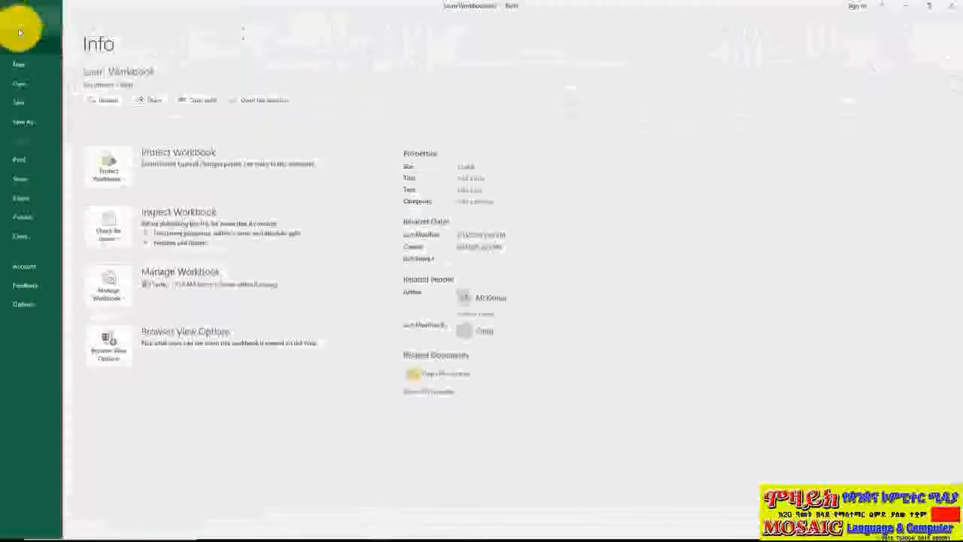
{"action": "left_click", "coordinate": [26, 164]}
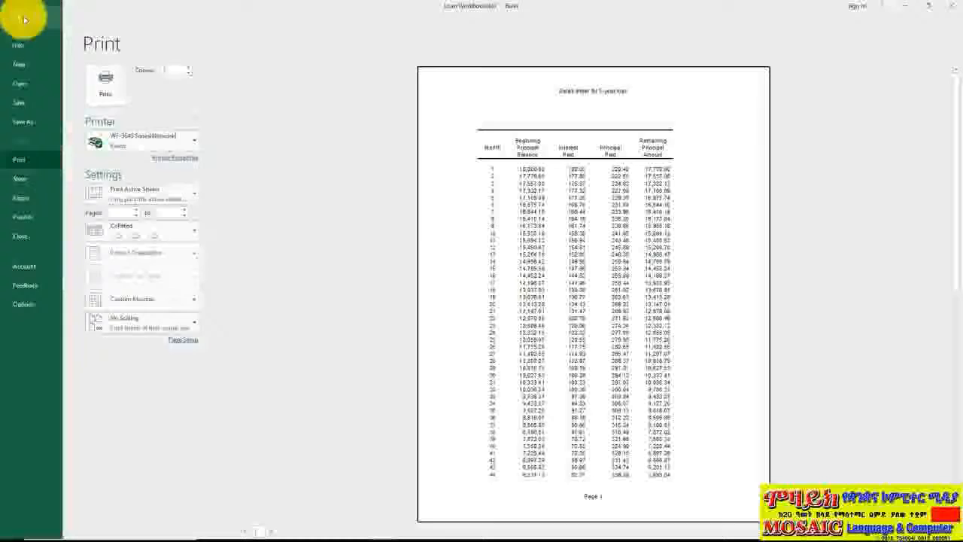
{"action": "left_click", "coordinate": [21, 16]}
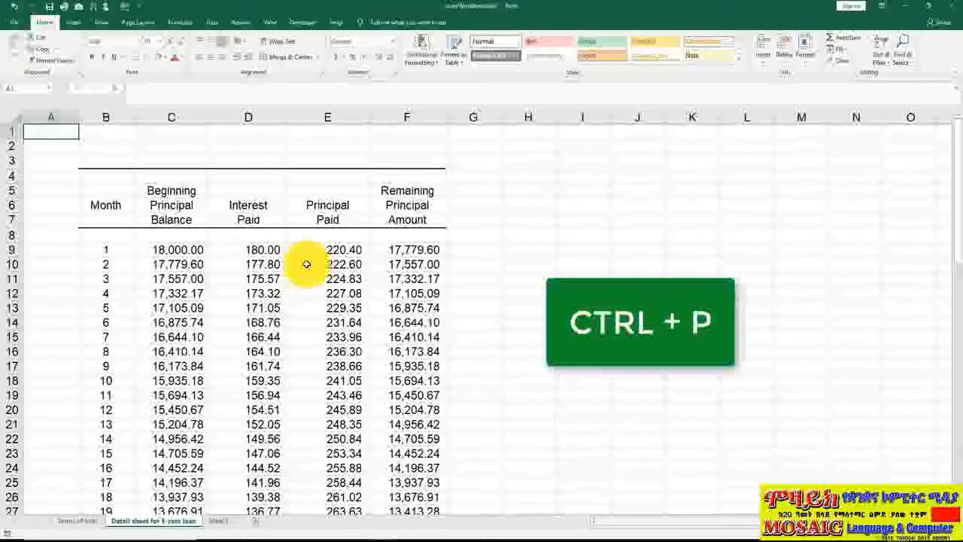
{"action": "key", "text": "ctrl+p"}
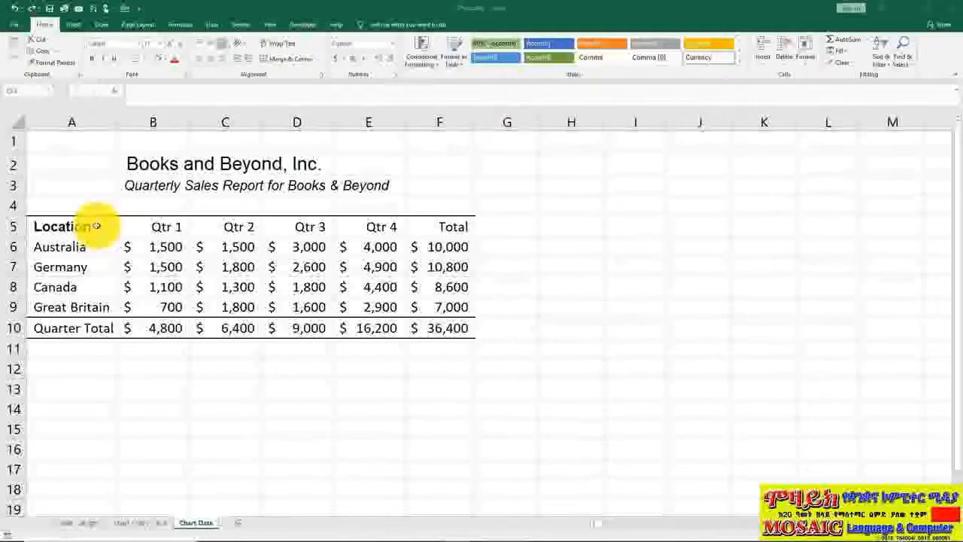
Insert a clustered column chart of the quarterly sales in A5:E9 with Quick Analysis, and undo the insertion
{"action": "left_click_drag", "start_coordinate": [89, 224], "coordinate": [380, 310]}
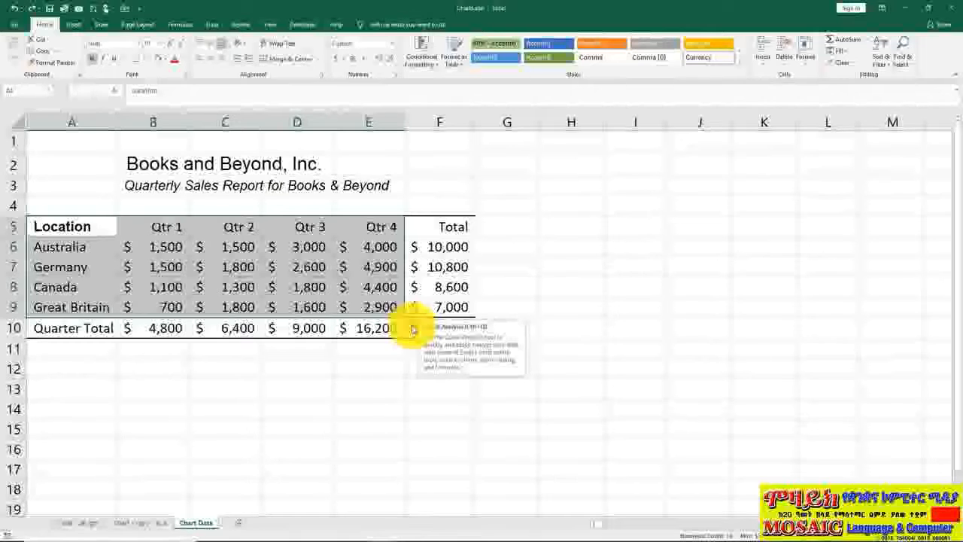
{"action": "left_click", "coordinate": [412, 328]}
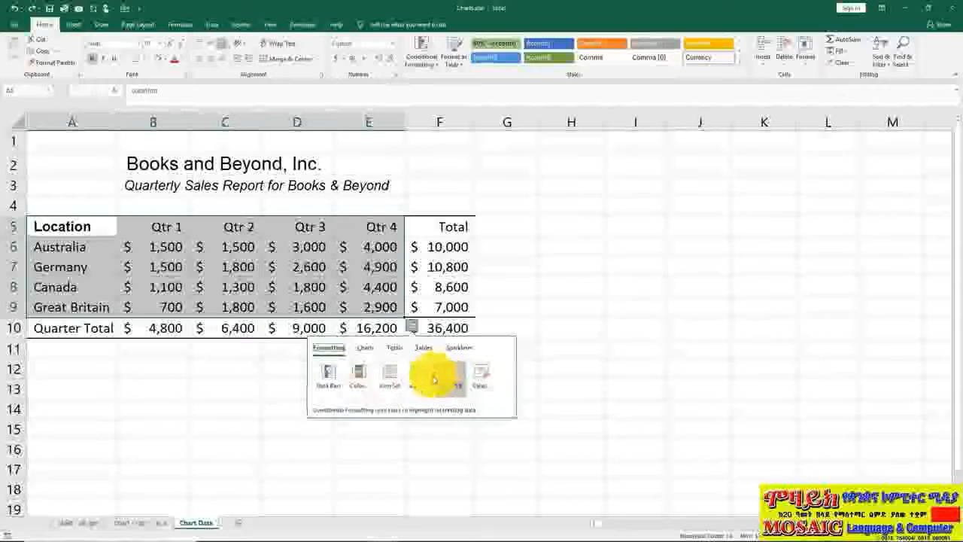
{"action": "left_click", "coordinate": [364, 348]}
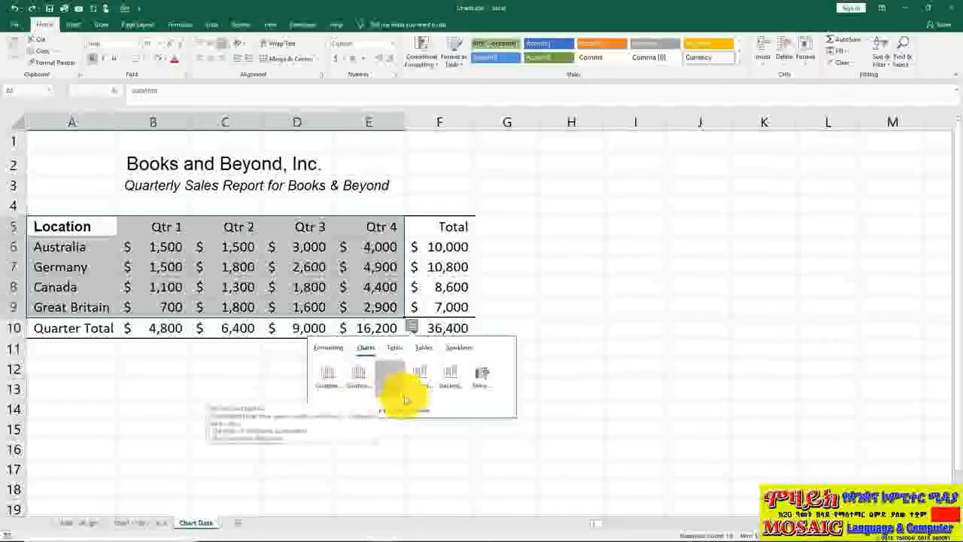
{"action": "left_click", "coordinate": [329, 382]}
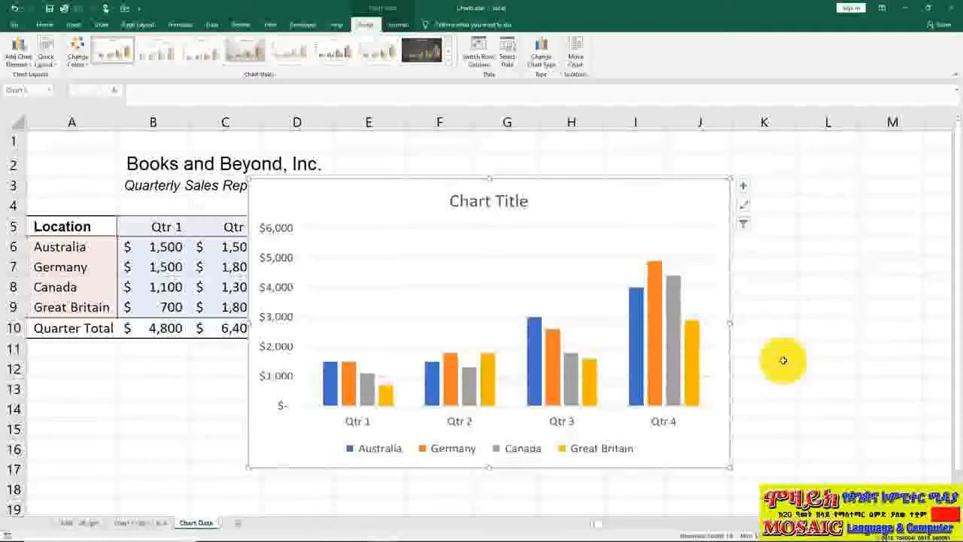
{"action": "key", "text": "ctrl+z"}
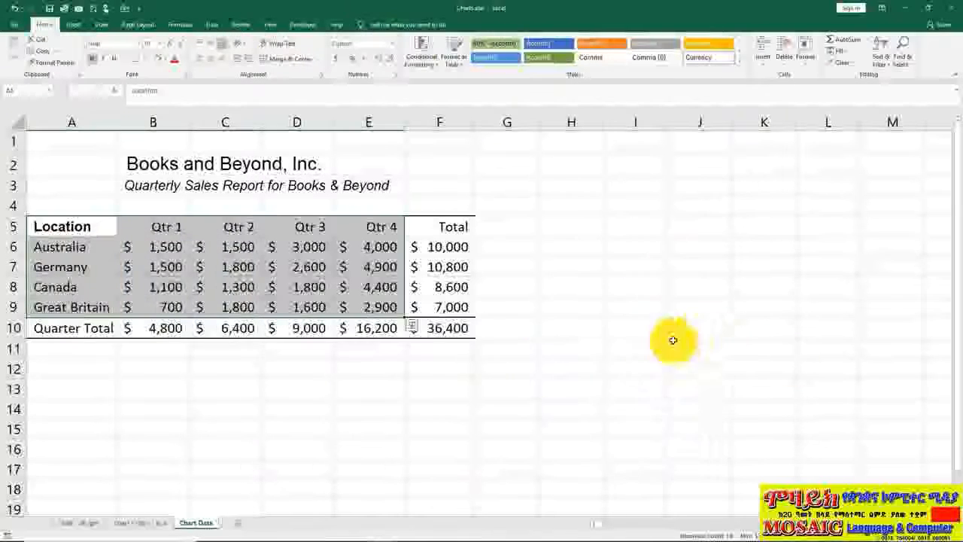
Delete the quarter total values in B10:F10, keeping the row label
{"action": "left_click", "coordinate": [436, 352]}
{"action": "left_click", "coordinate": [13, 328]}
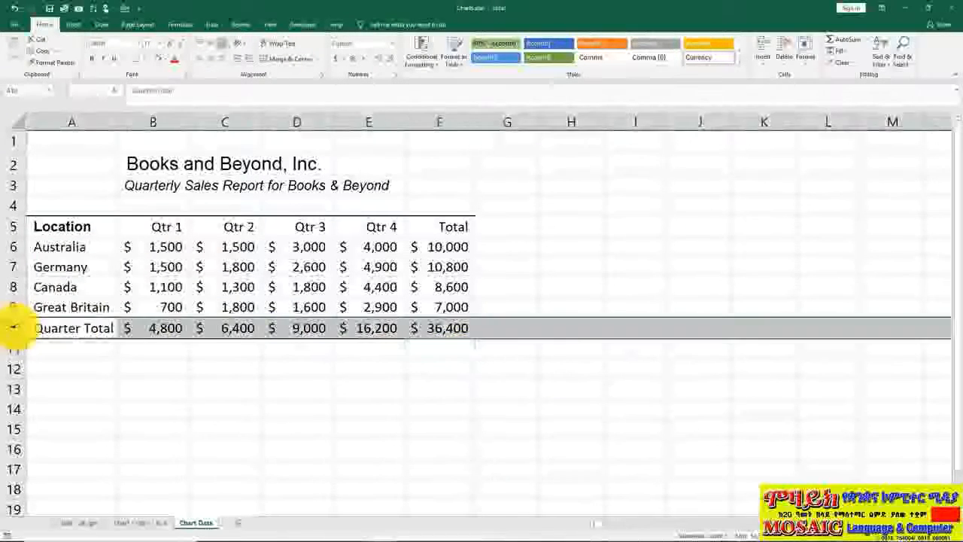
{"action": "left_click_drag", "start_coordinate": [134, 335], "coordinate": [420, 329]}
{"action": "key", "text": "Delete"}
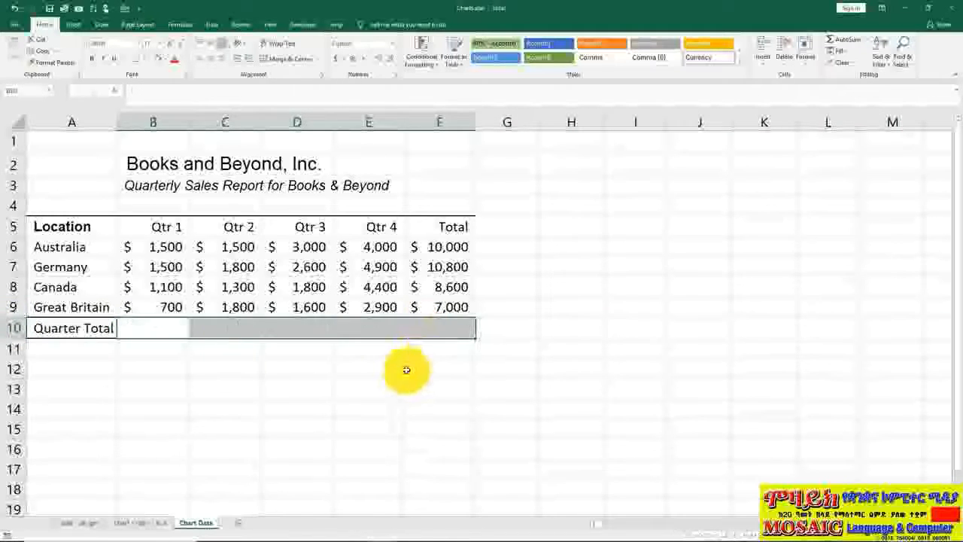
Fill the Quarter Total row with column sums of B6:F9 using the Sum total in Quick Analysis
{"action": "left_click", "coordinate": [405, 370]}
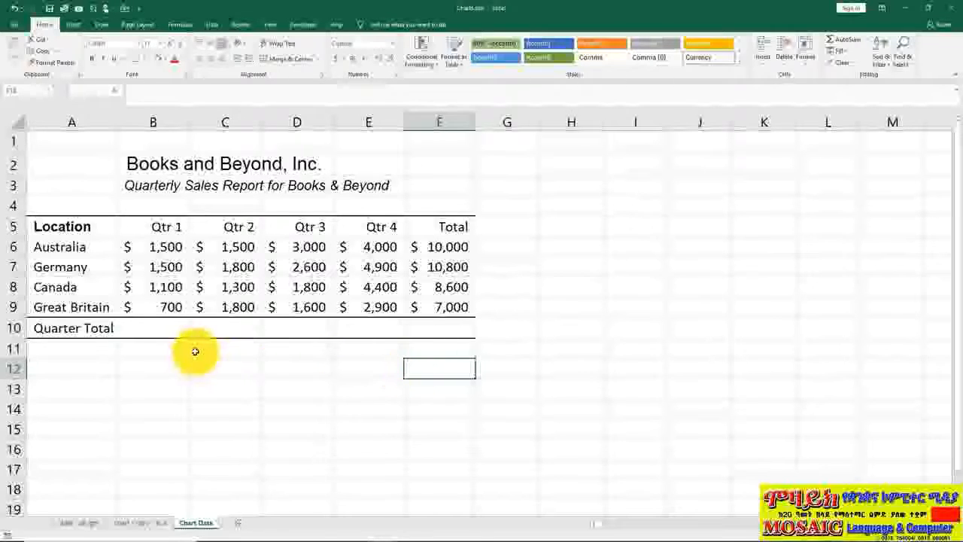
{"action": "left_click", "coordinate": [165, 330]}
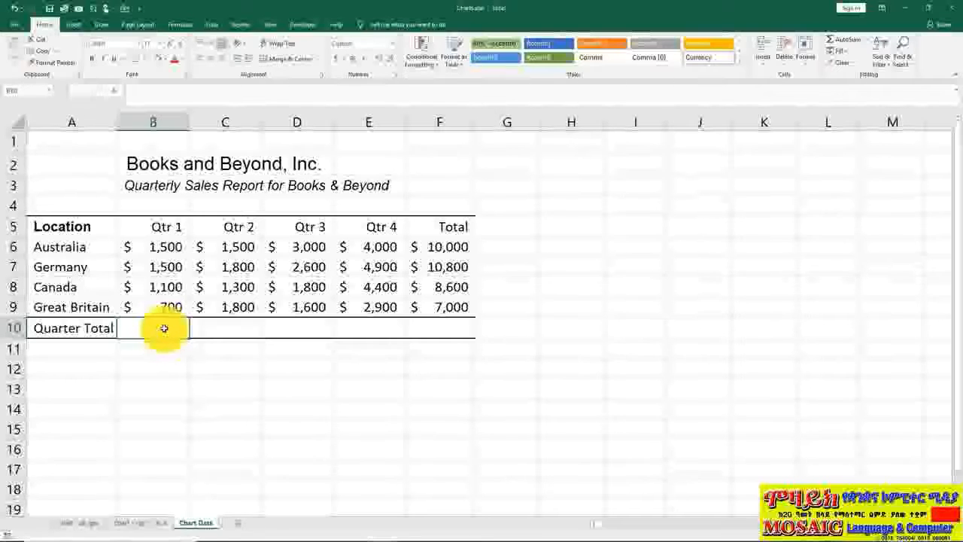
{"action": "left_click_drag", "start_coordinate": [146, 251], "coordinate": [419, 307]}
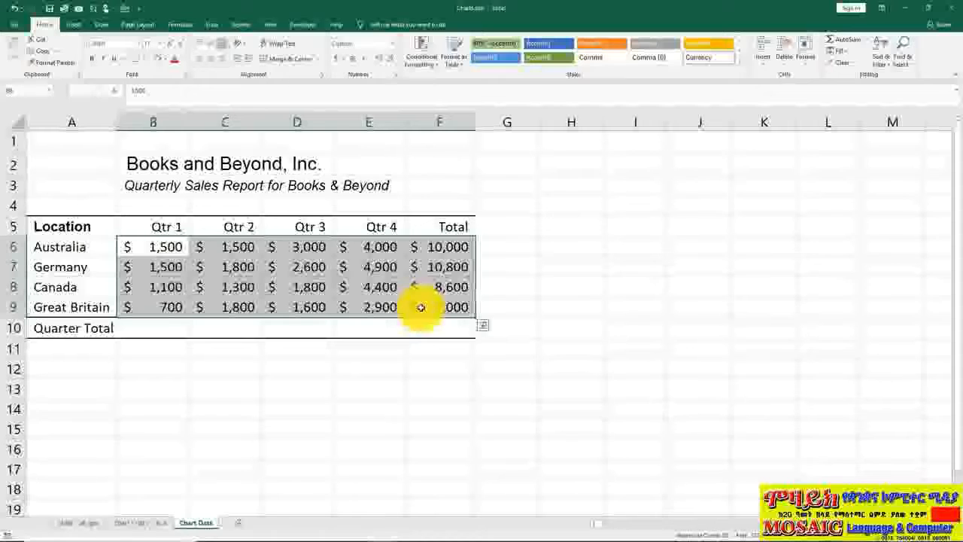
{"action": "left_click", "coordinate": [485, 331]}
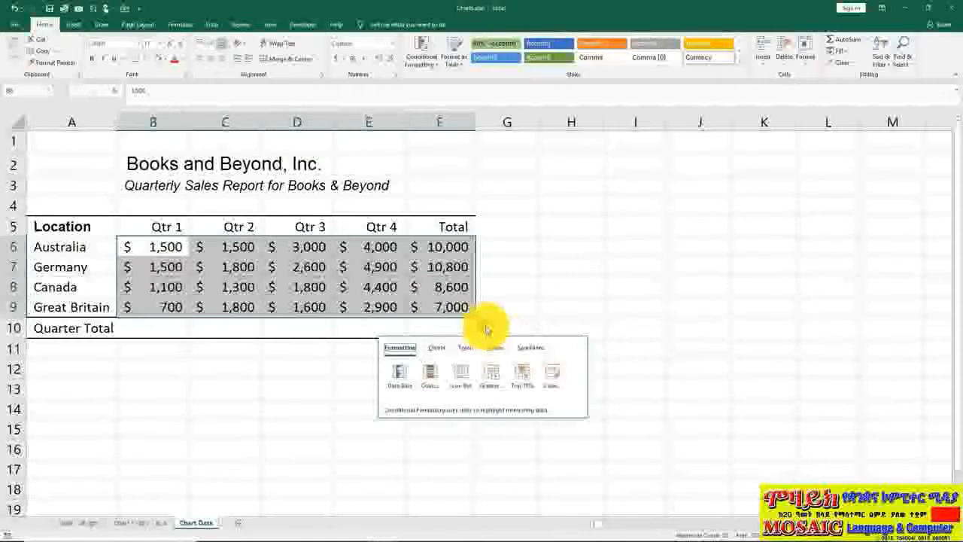
{"action": "left_click", "coordinate": [465, 349]}
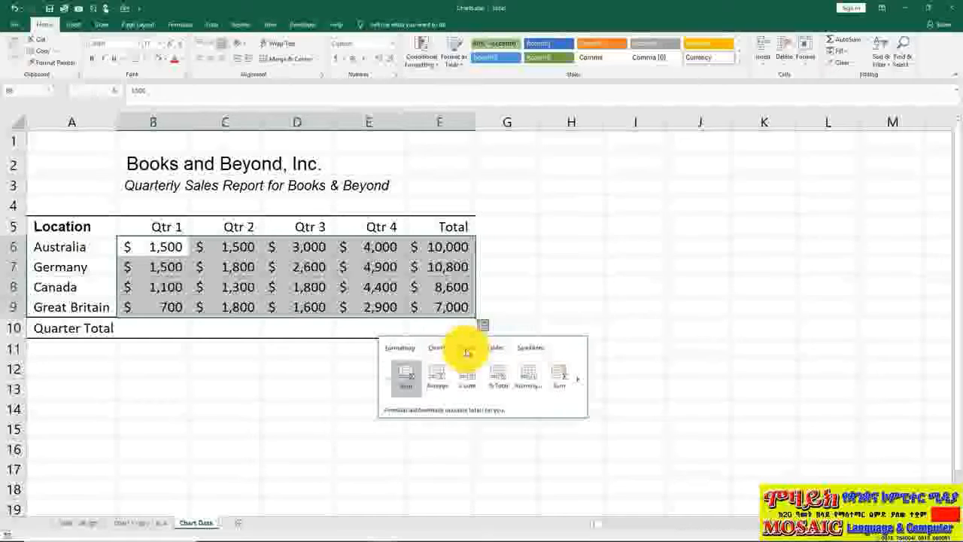
{"action": "left_click", "coordinate": [406, 375]}
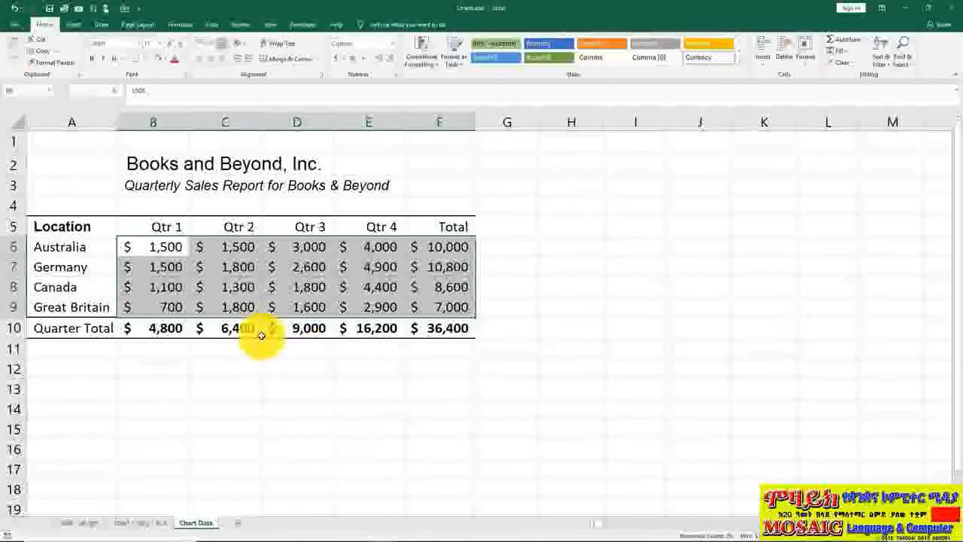
Look over the Tables and Sparklines options that Quick Analysis offers for B6:F9, and close it without applying any
{"action": "left_click", "coordinate": [484, 331]}
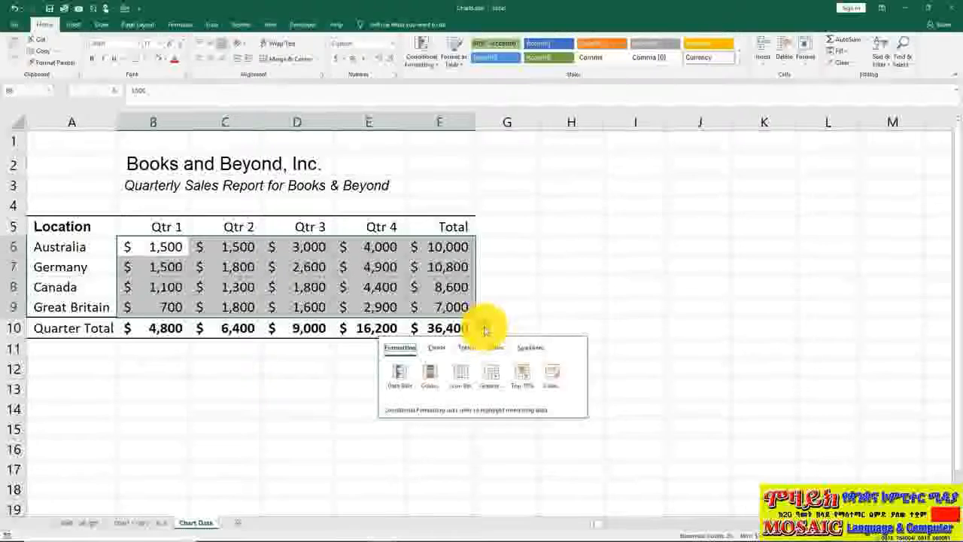
{"action": "left_click", "coordinate": [497, 351]}
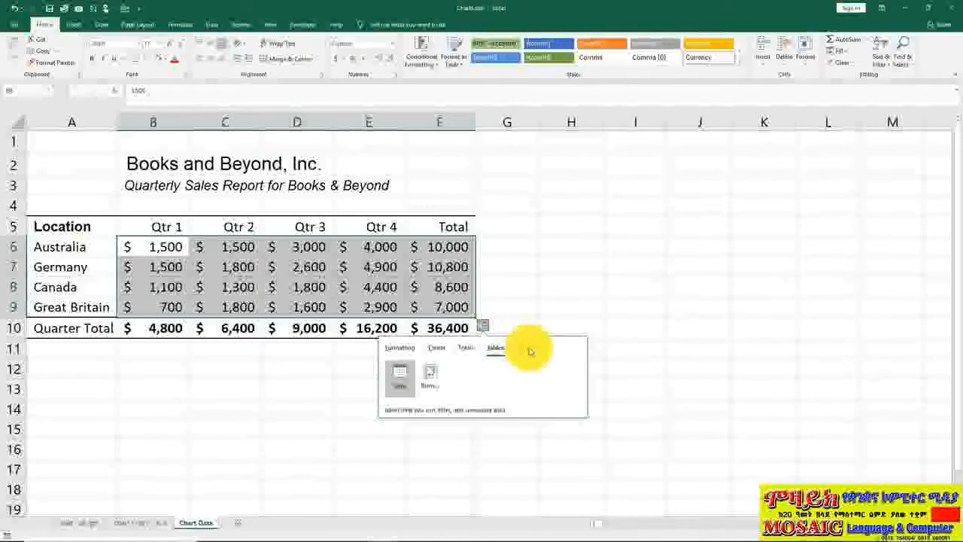
{"action": "left_click", "coordinate": [530, 351]}
{"action": "left_click", "coordinate": [511, 309]}
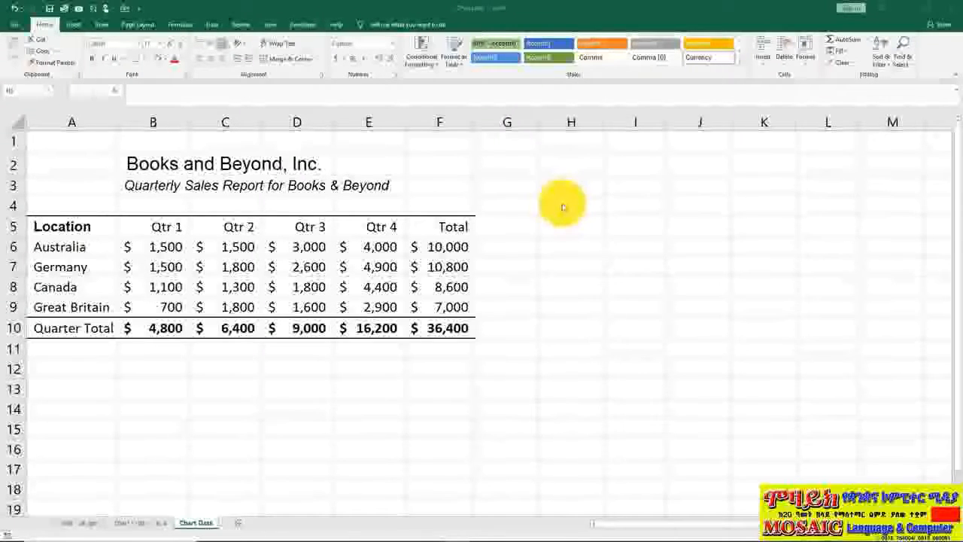
Review the list of commands that can be added to the Quick Access Toolbar, and dismiss it without changes
{"action": "left_click", "coordinate": [138, 12]}
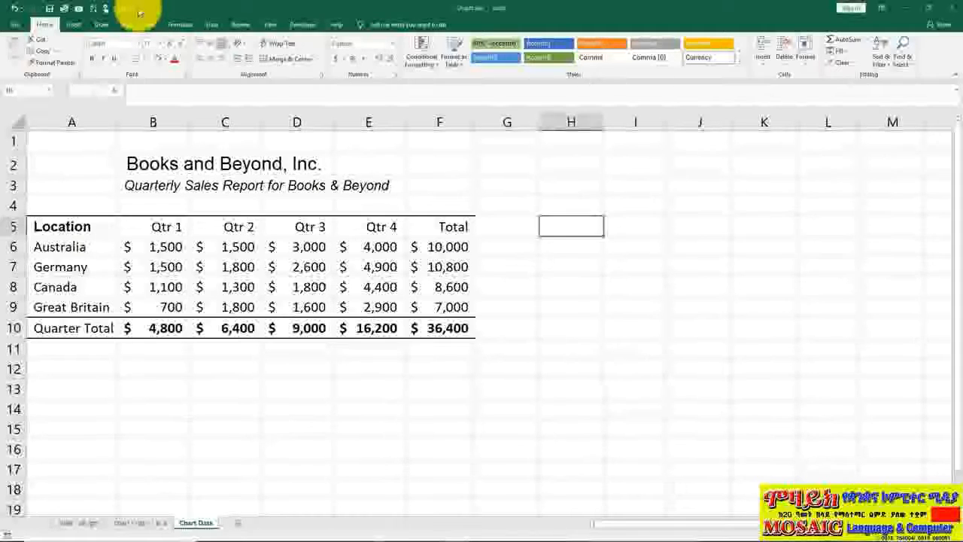
{"action": "left_click", "coordinate": [139, 9]}
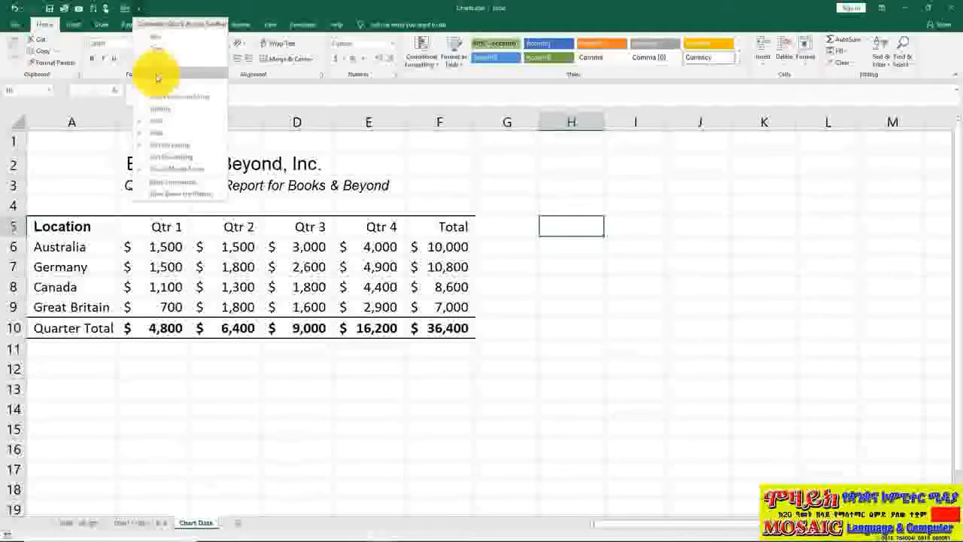
{"action": "left_click", "coordinate": [123, 9]}
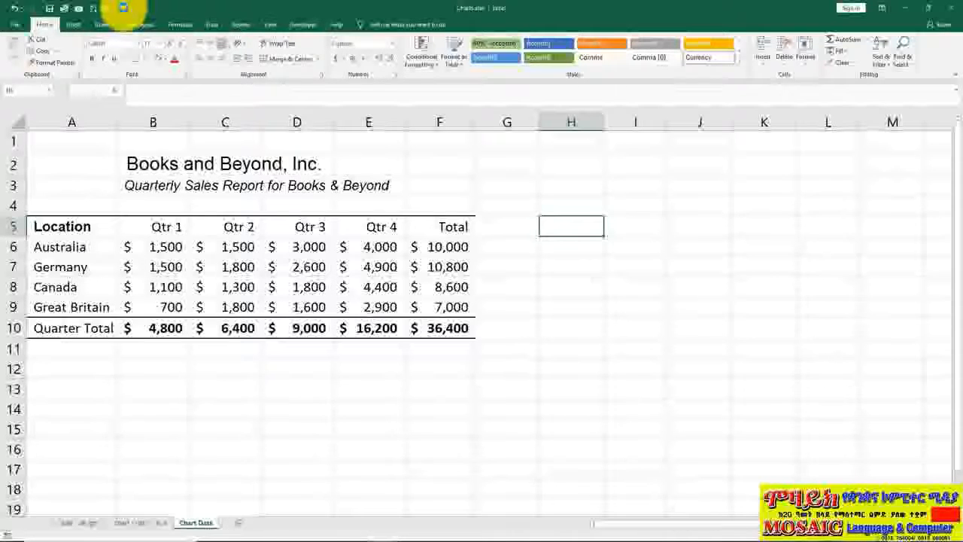
{"action": "left_click", "coordinate": [123, 9]}
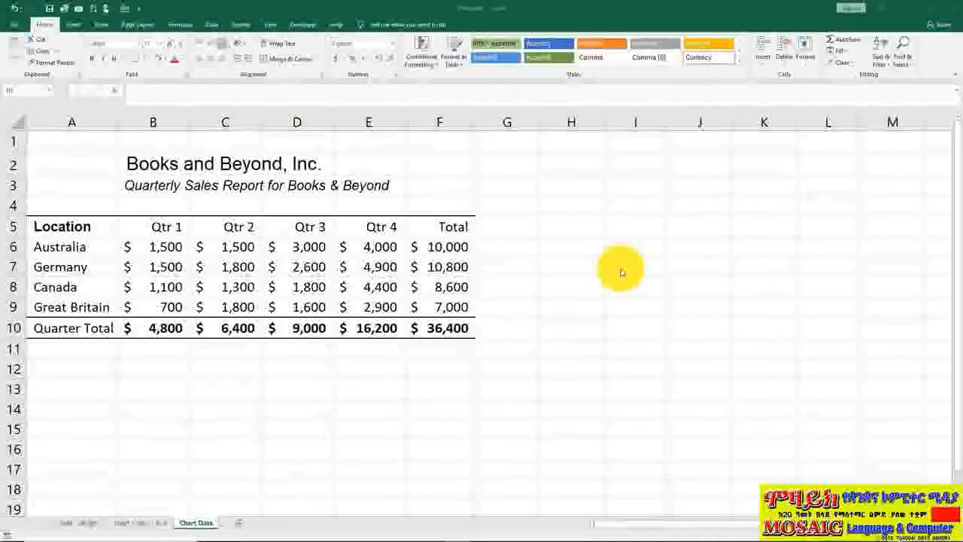
Save the workbook, view its file information page, and return to the worksheet
{"action": "key", "text": "ctrl+s"}
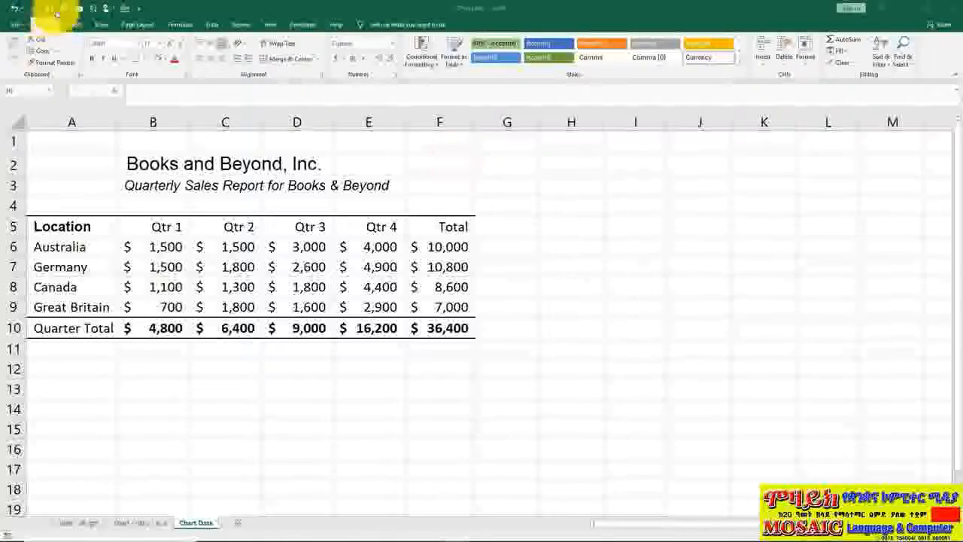
{"action": "left_click", "coordinate": [16, 27]}
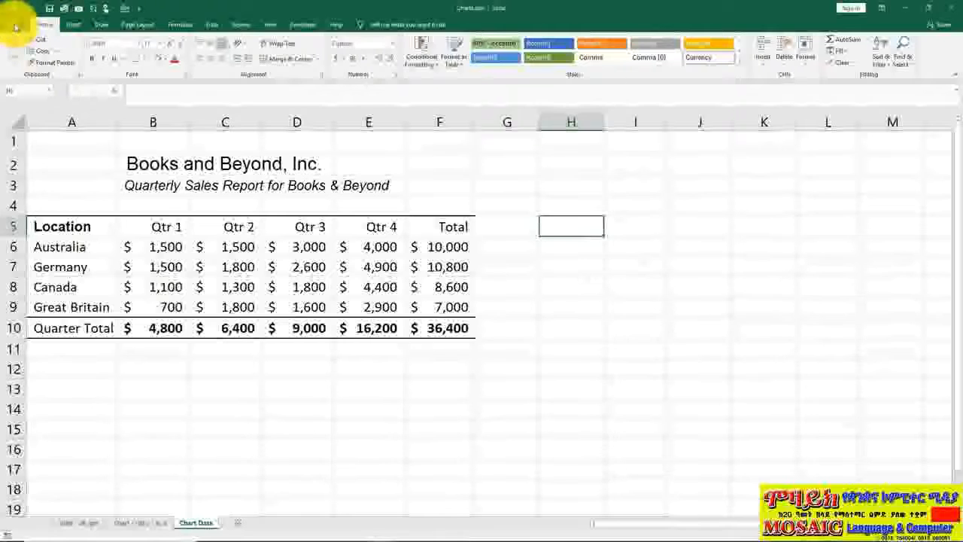
{"action": "left_click", "coordinate": [17, 26]}
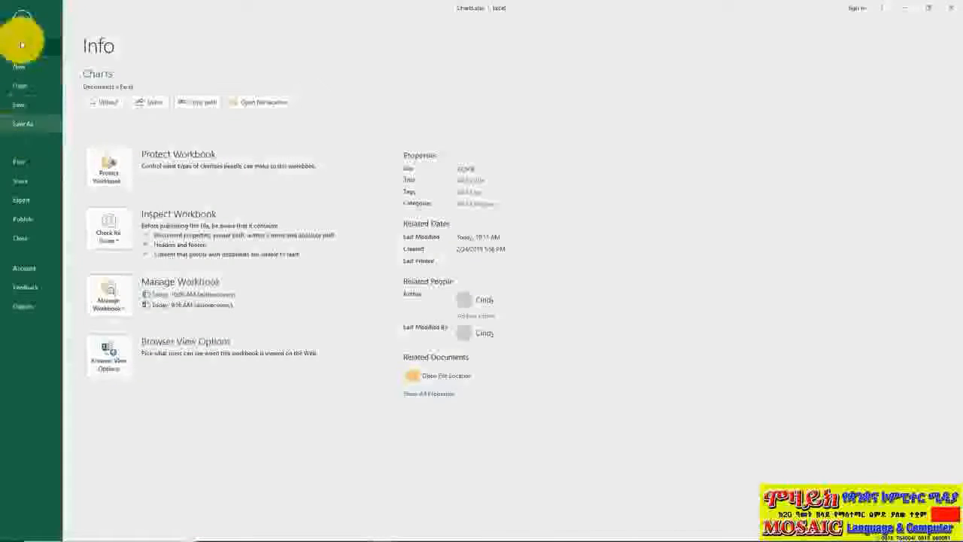
{"action": "key", "text": "ctrl+s"}
{"action": "left_click", "coordinate": [18, 13]}
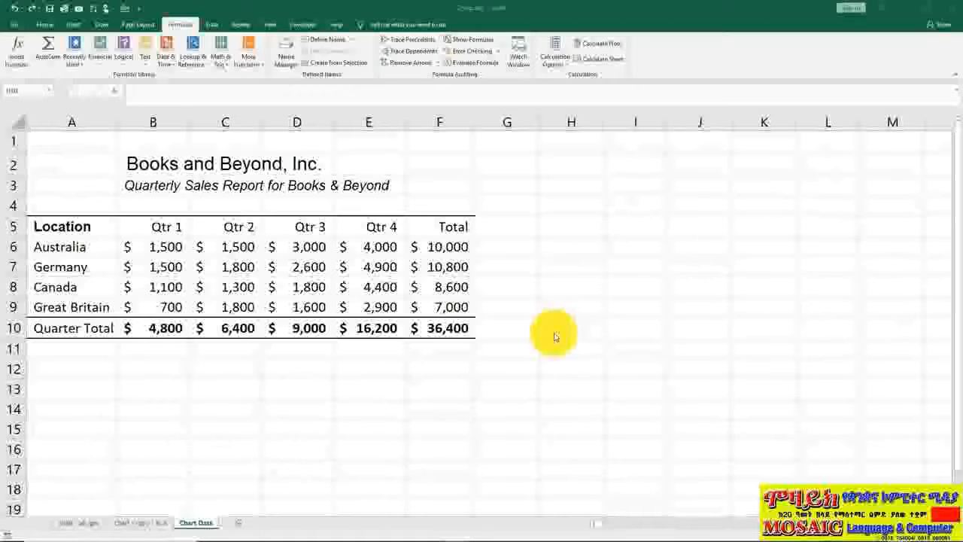
Hyperlink the grand total in F10 to the existing file Chocolate Sales.xlsx, and follow the link
{"action": "left_click", "coordinate": [452, 329]}
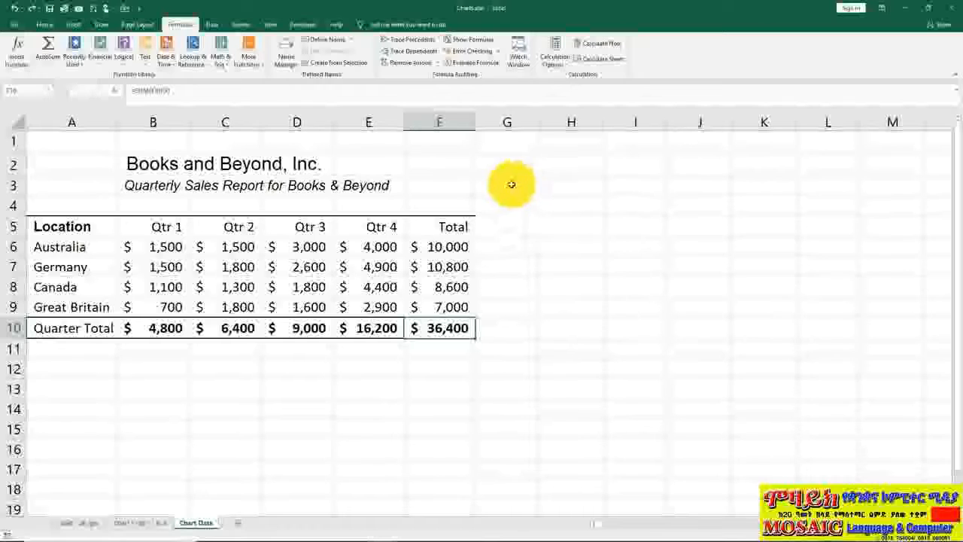
{"action": "right_click", "coordinate": [442, 329]}
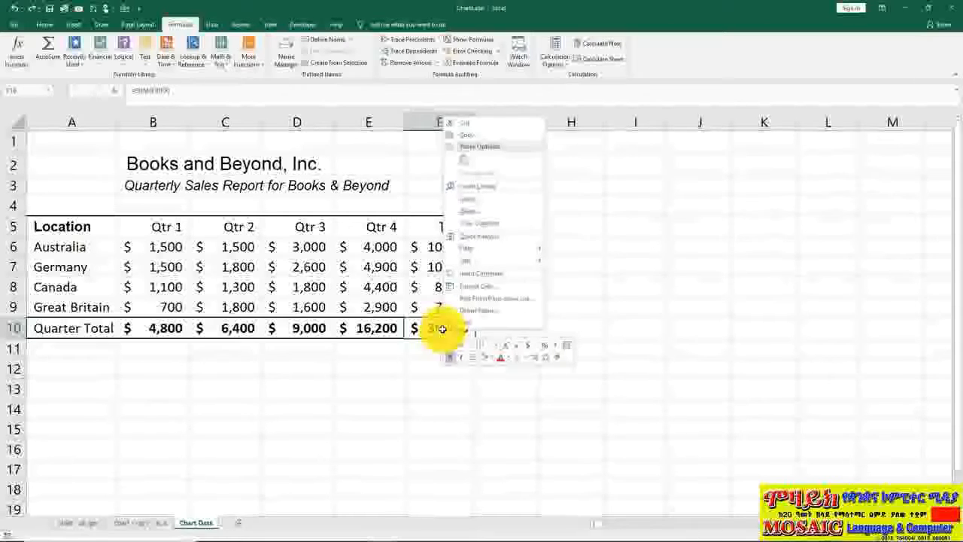
{"action": "left_click", "coordinate": [464, 325]}
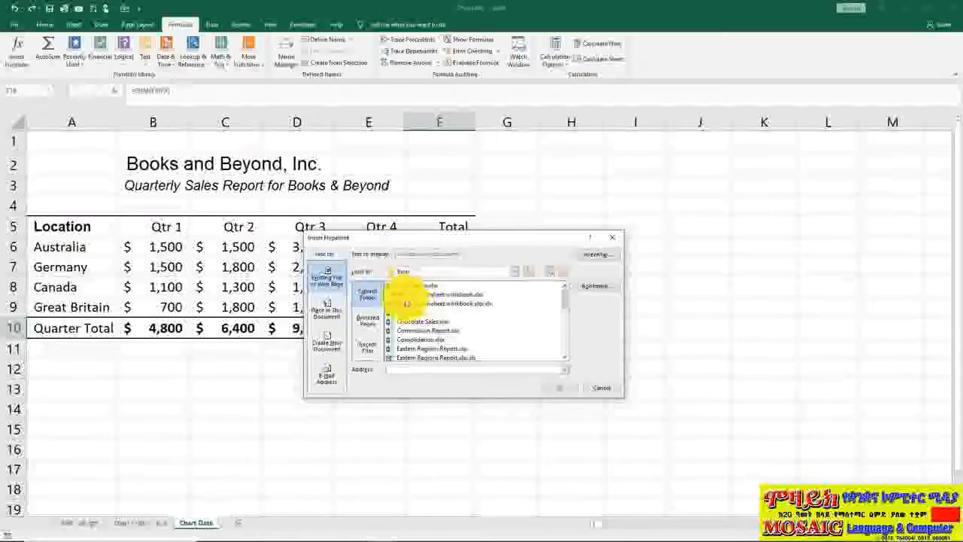
{"action": "left_click", "coordinate": [416, 322]}
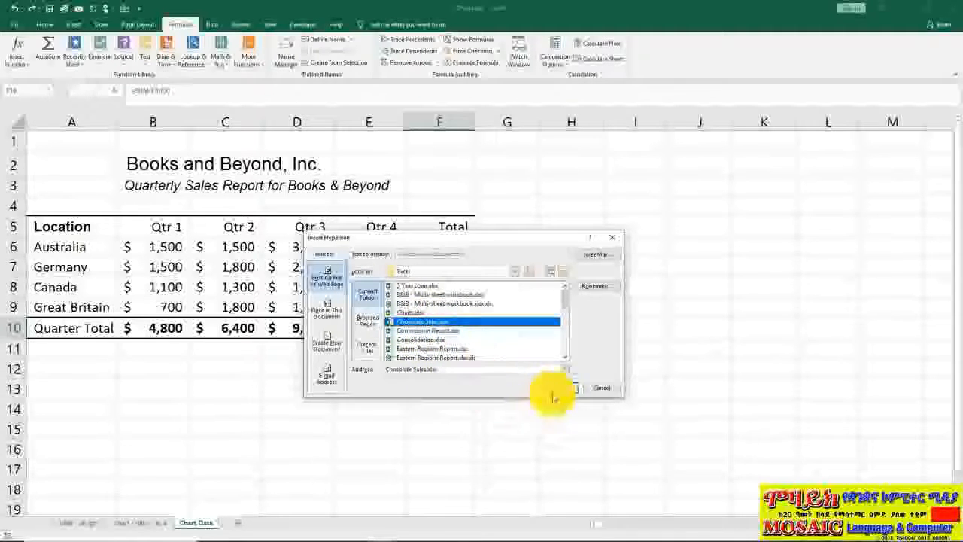
{"action": "left_click", "coordinate": [559, 388]}
{"action": "left_click", "coordinate": [499, 407]}
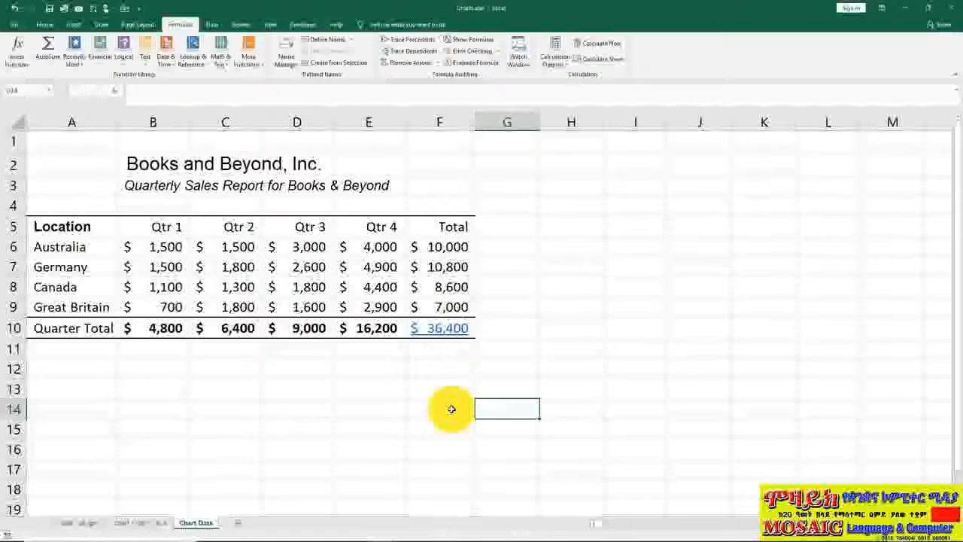
{"action": "left_click", "coordinate": [447, 331]}
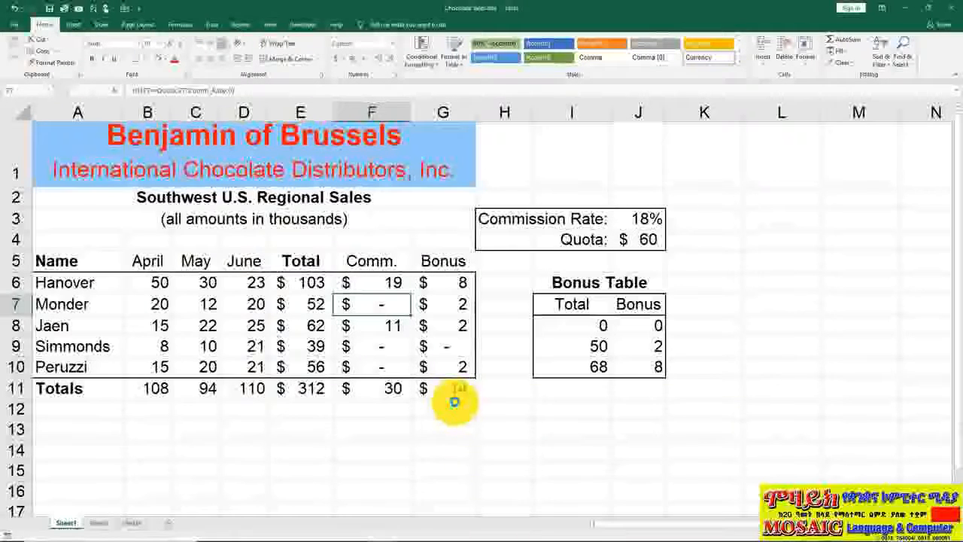
{"action": "left_click", "coordinate": [446, 388]}
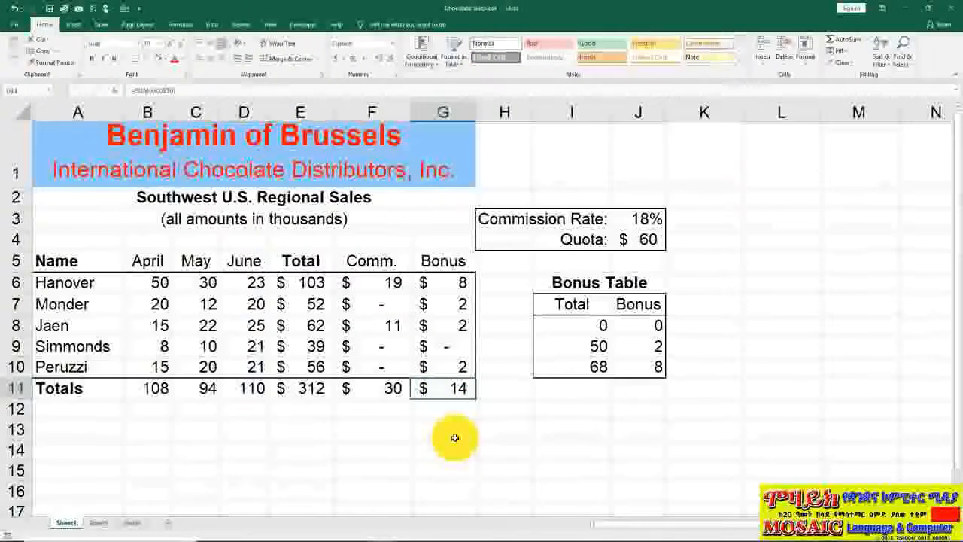
{"action": "right_click", "coordinate": [450, 392]}
{"action": "key", "text": "Escape"}
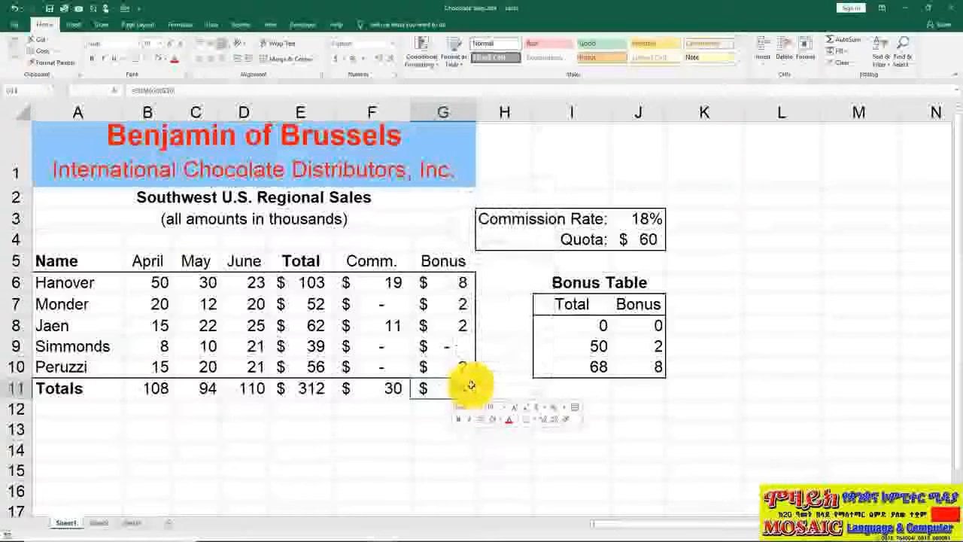
{"action": "key", "text": "ctrl+k"}
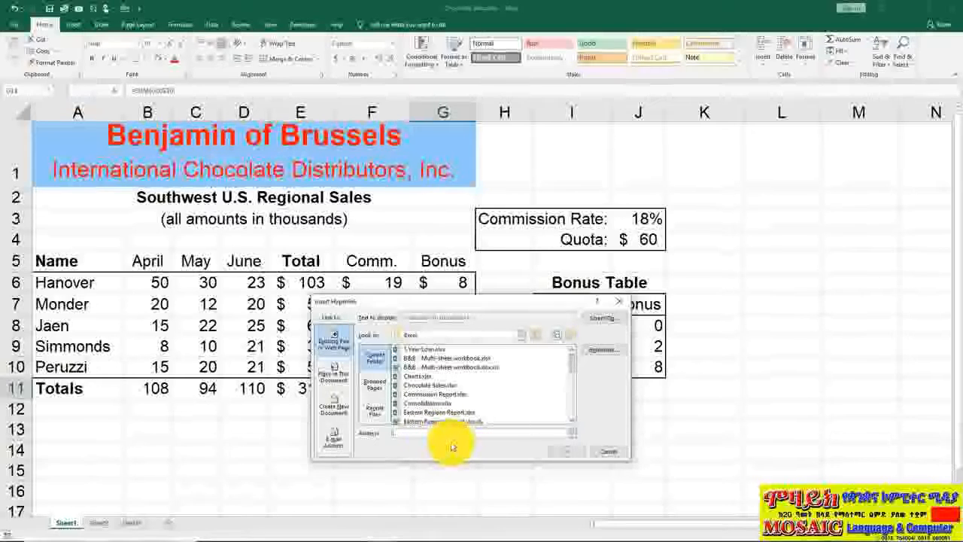
{"action": "type", "text": "www.google.com"}
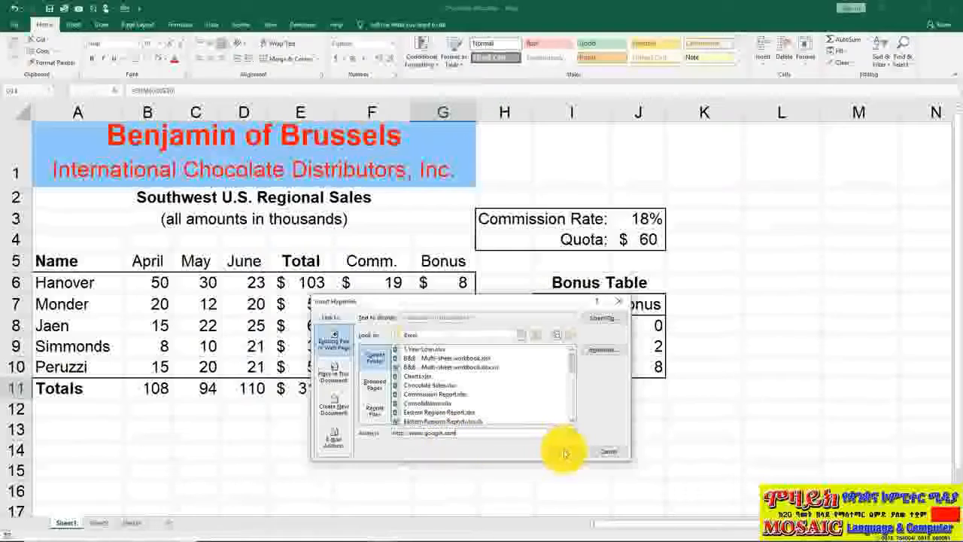
{"action": "left_click", "coordinate": [565, 451]}
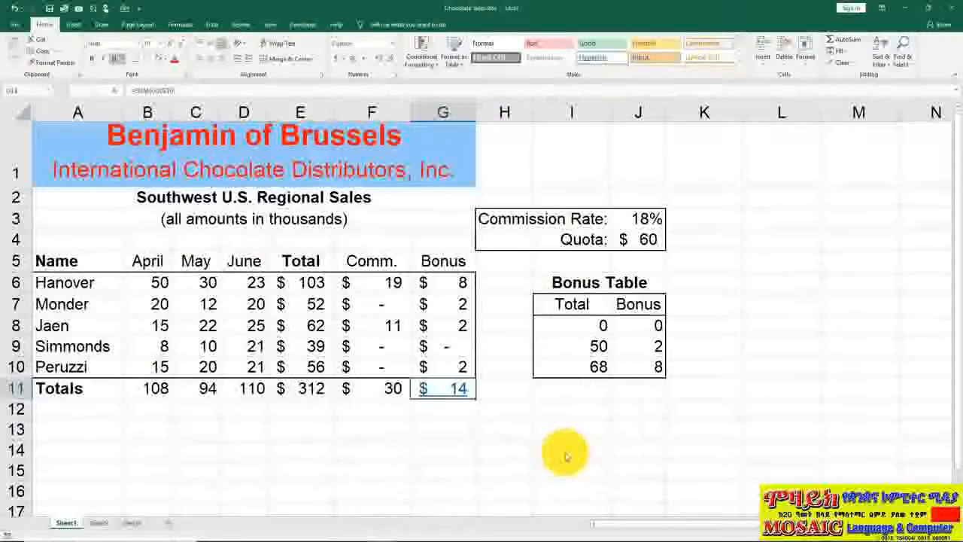
{"action": "left_click", "coordinate": [461, 398]}
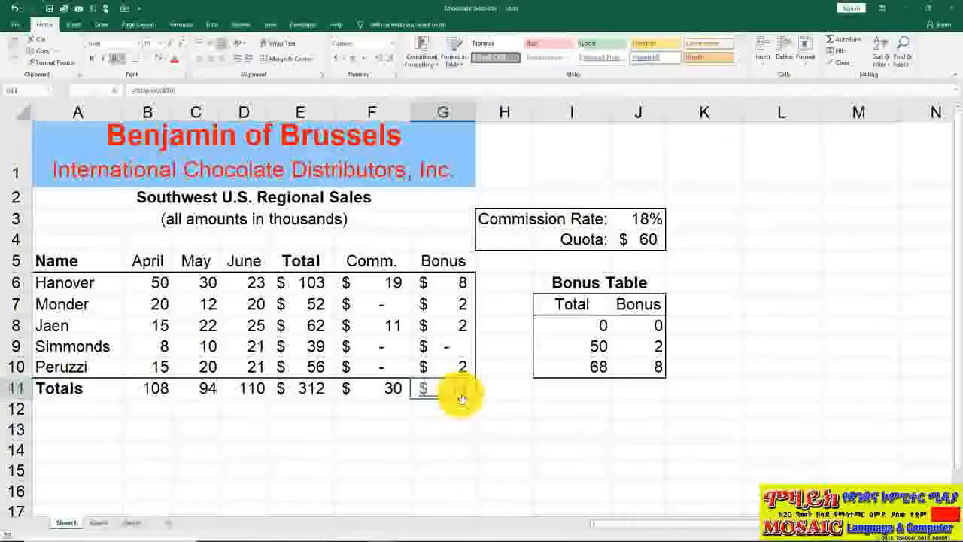